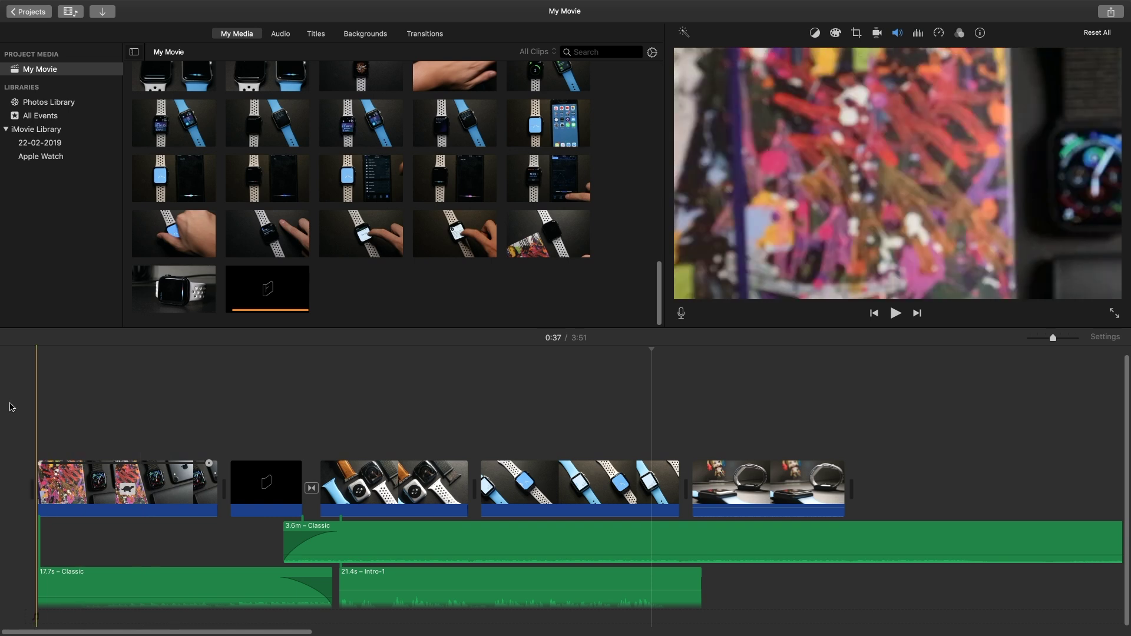
Step: Delete both Classic music clips from the timeline and play the video with only the Intro-1 audio
{"action": "scroll", "coordinate": [21, 413], "scroll_direction": "up", "scroll_amount": 1}
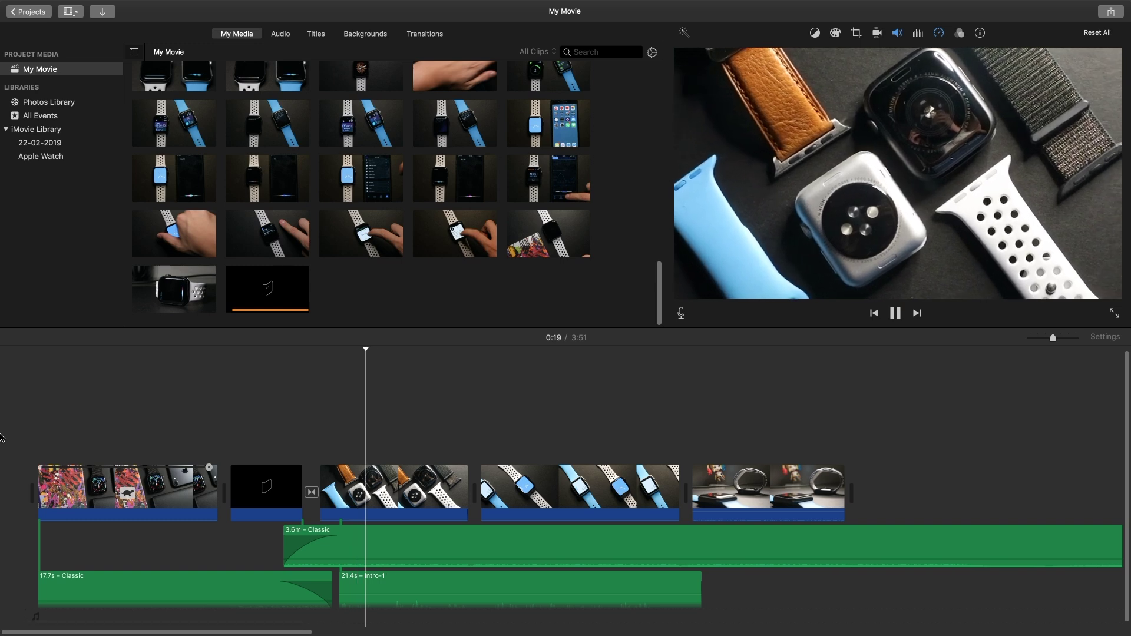
{"action": "key", "text": "space"}
{"action": "left_click_drag", "start_coordinate": [246, 559], "coordinate": [298, 584]}
{"action": "key", "text": "Delete"}
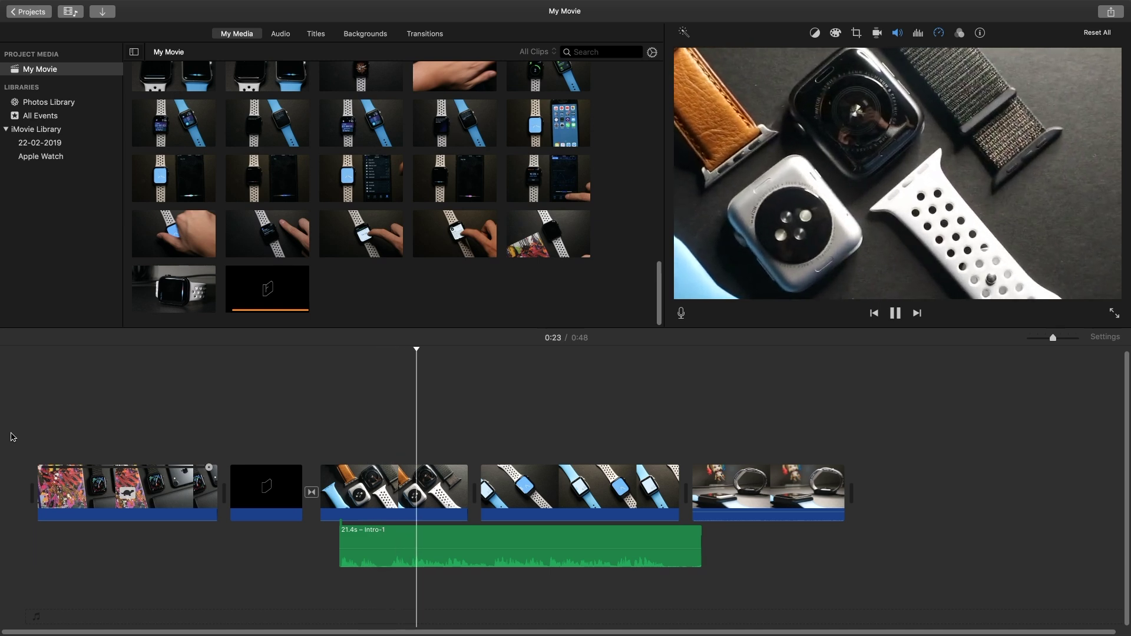
{"action": "key", "text": "space"}
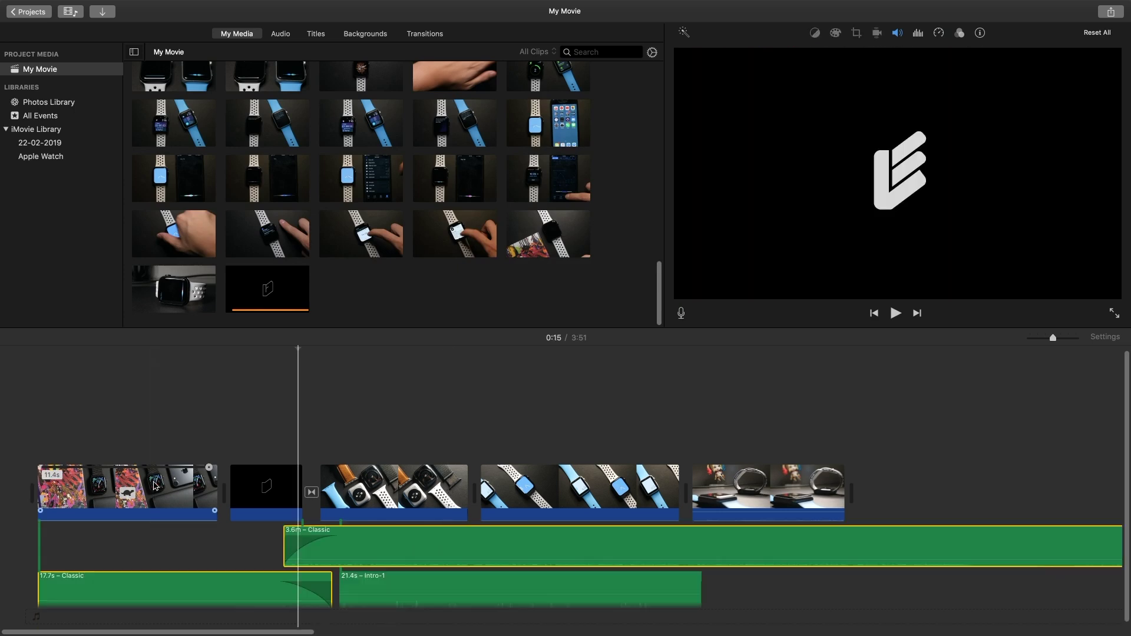
Step: Try speeding up the clip after the logo with the speed editor, play it back, and undo the speed change
{"action": "left_click", "coordinate": [160, 440]}
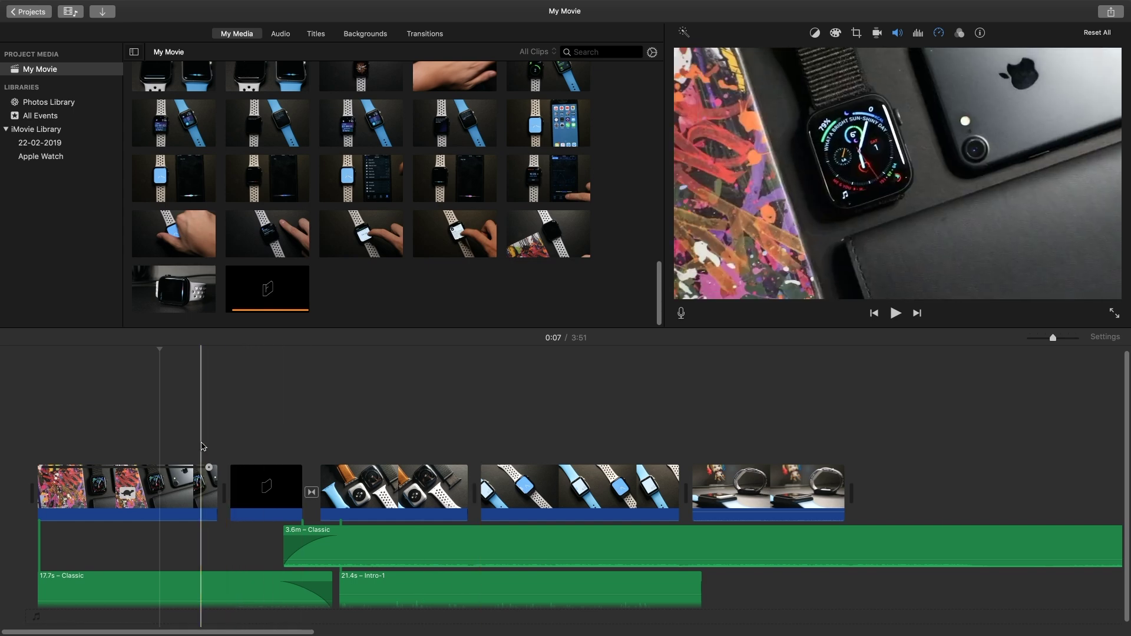
{"action": "right_click", "coordinate": [367, 481]}
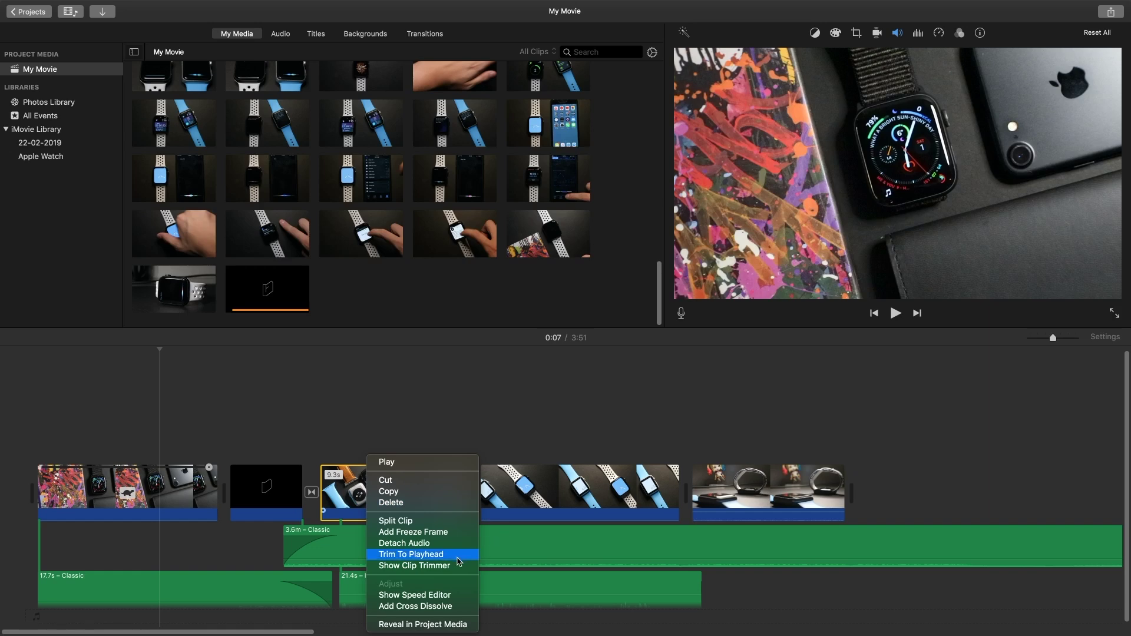
{"action": "left_click", "coordinate": [450, 595]}
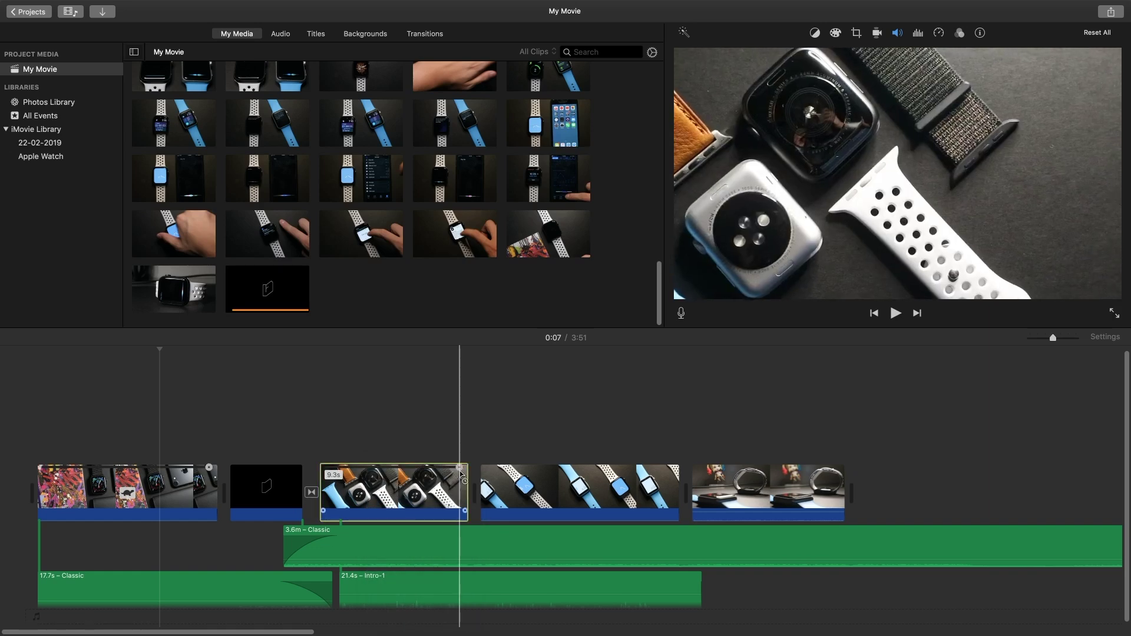
{"action": "left_click_drag", "start_coordinate": [506, 470], "coordinate": [387, 493]}
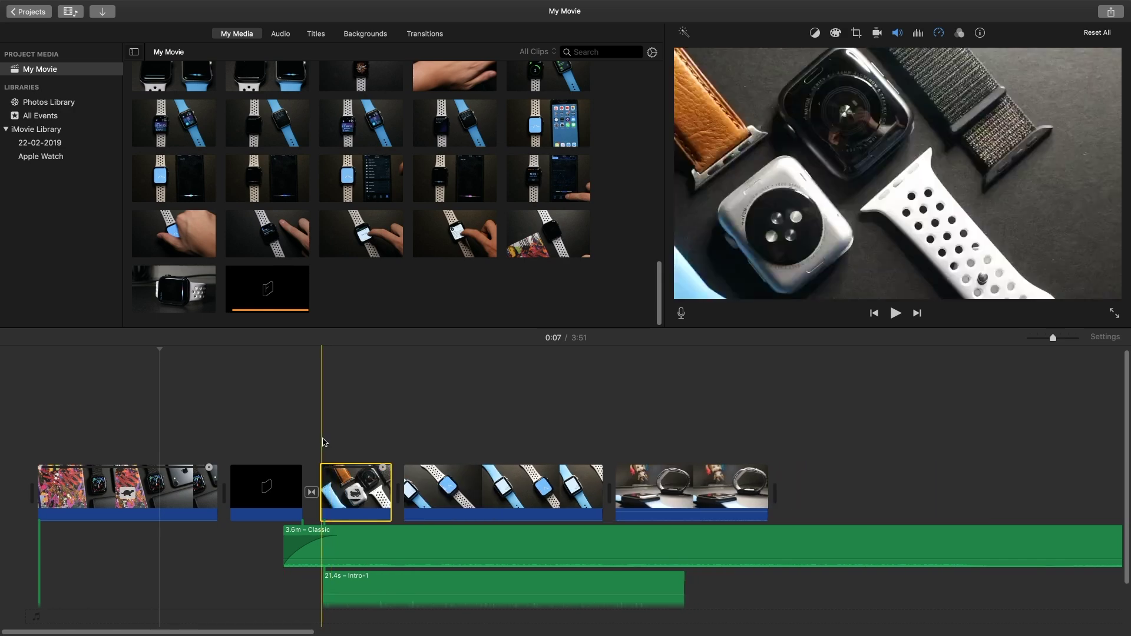
{"action": "left_click", "coordinate": [322, 442]}
{"action": "key", "text": "space"}
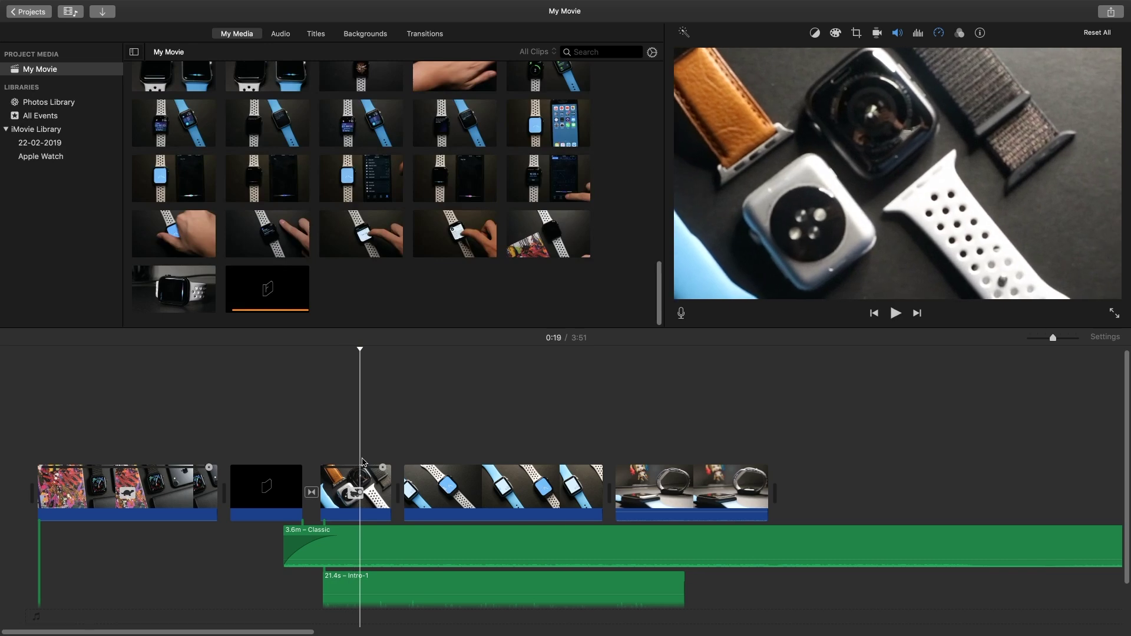
{"action": "key", "text": "super+z"}
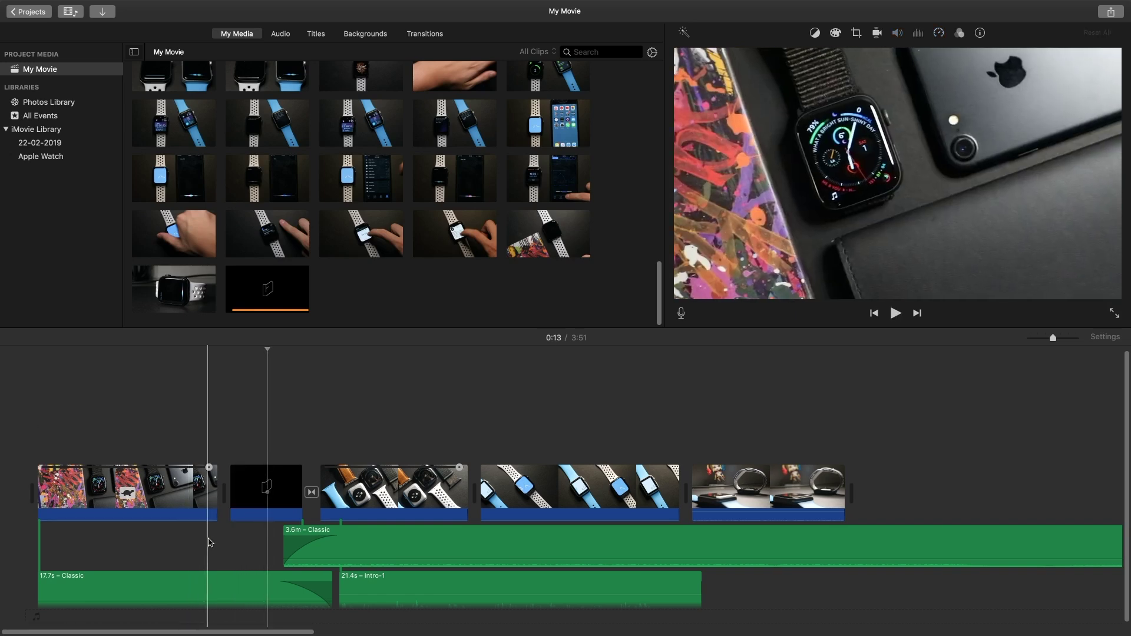
Step: Play the end of the first clip and slow the clip slightly so that it lasts 11.5 s
{"action": "scroll", "coordinate": [209, 542], "scroll_direction": "up", "scroll_amount": 3}
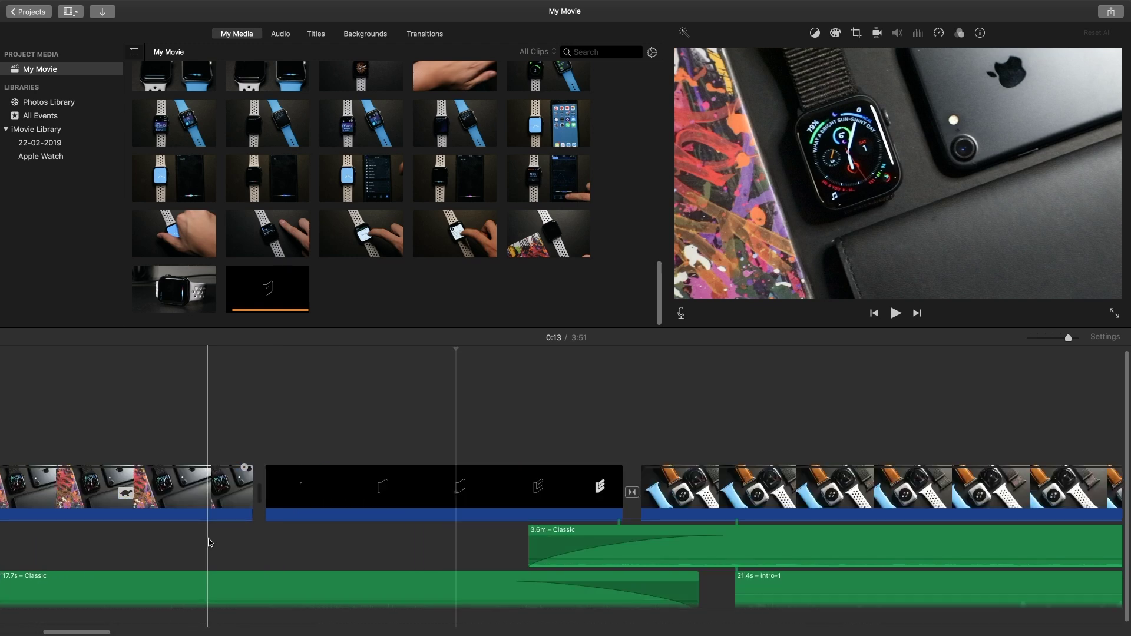
{"action": "scroll", "coordinate": [209, 542], "scroll_direction": "up", "scroll_amount": 2}
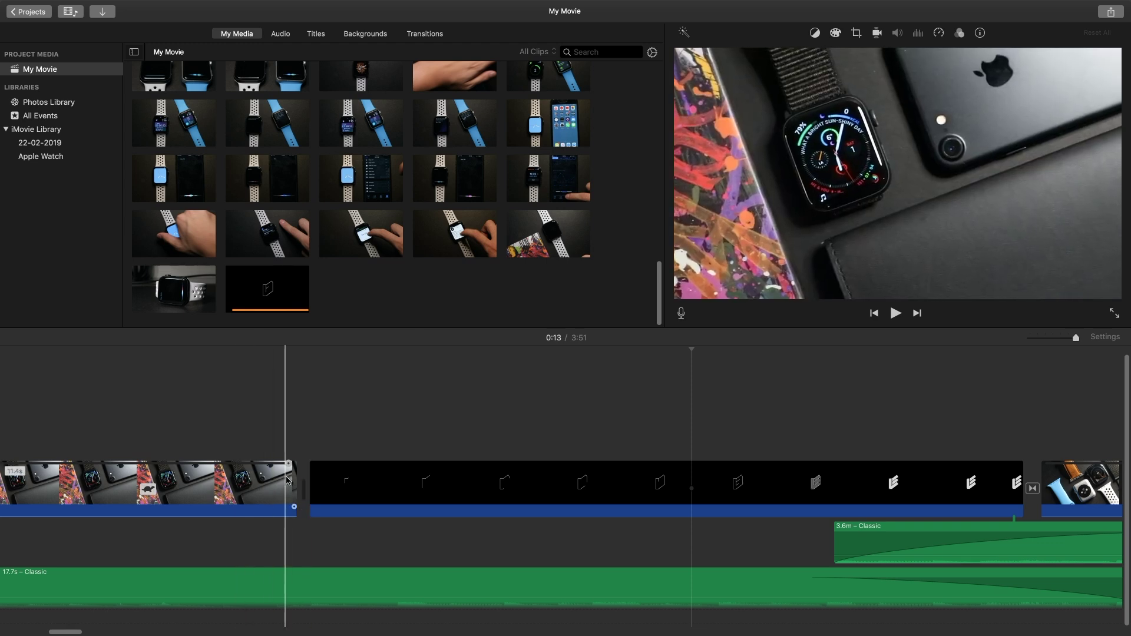
{"action": "left_click", "coordinate": [304, 474]}
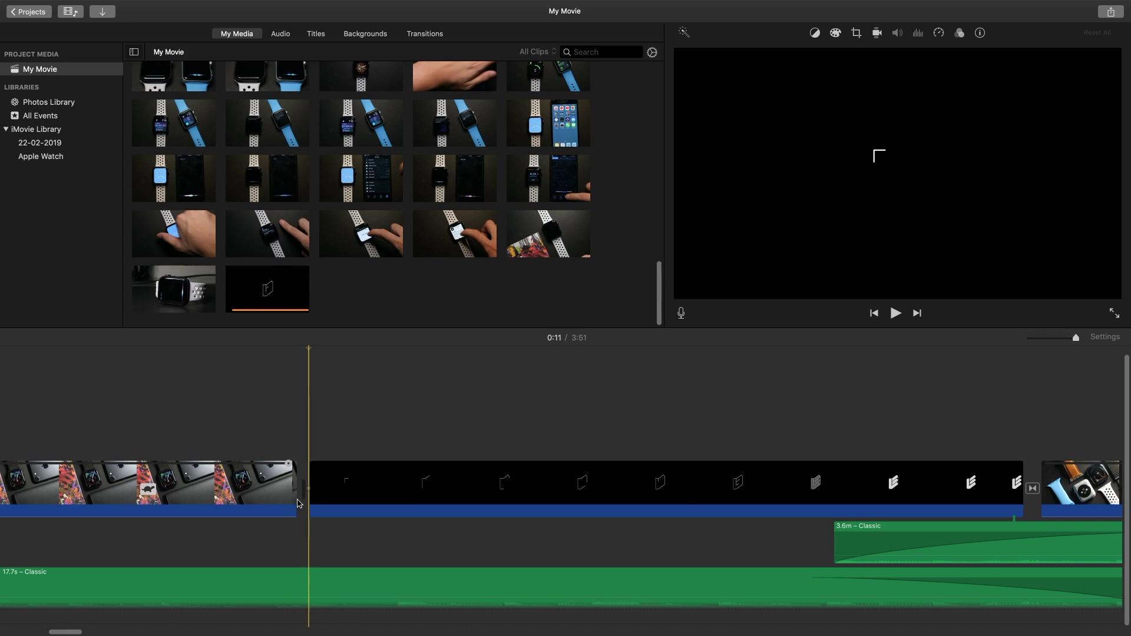
{"action": "left_click", "coordinate": [215, 442]}
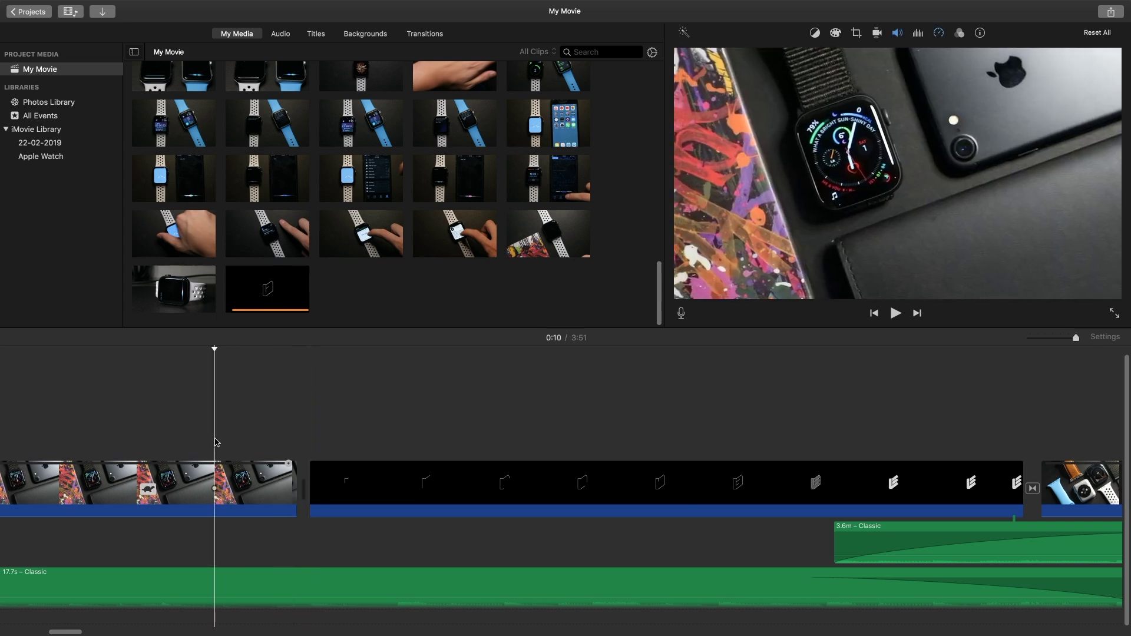
{"action": "key", "text": "space"}
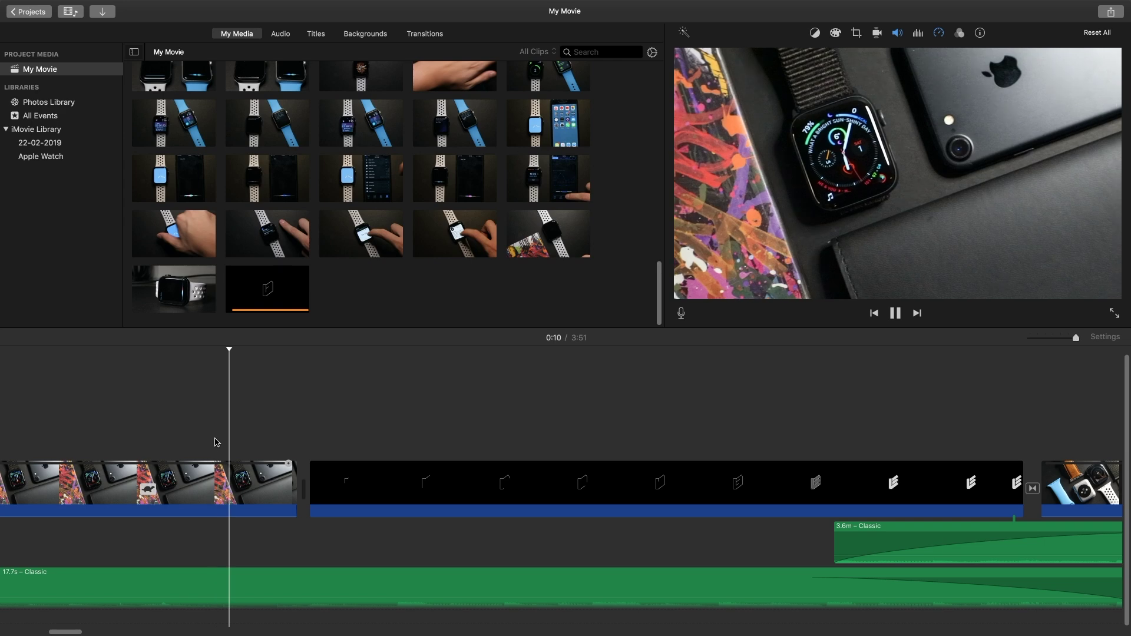
{"action": "key", "text": "space"}
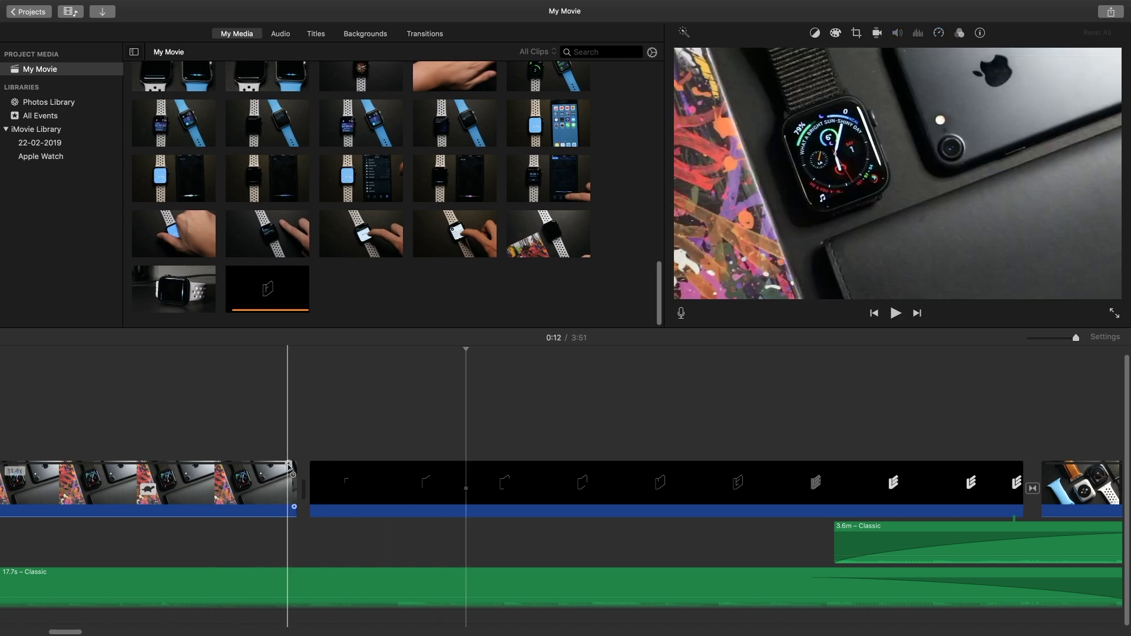
{"action": "left_click_drag", "start_coordinate": [297, 474], "coordinate": [321, 471]}
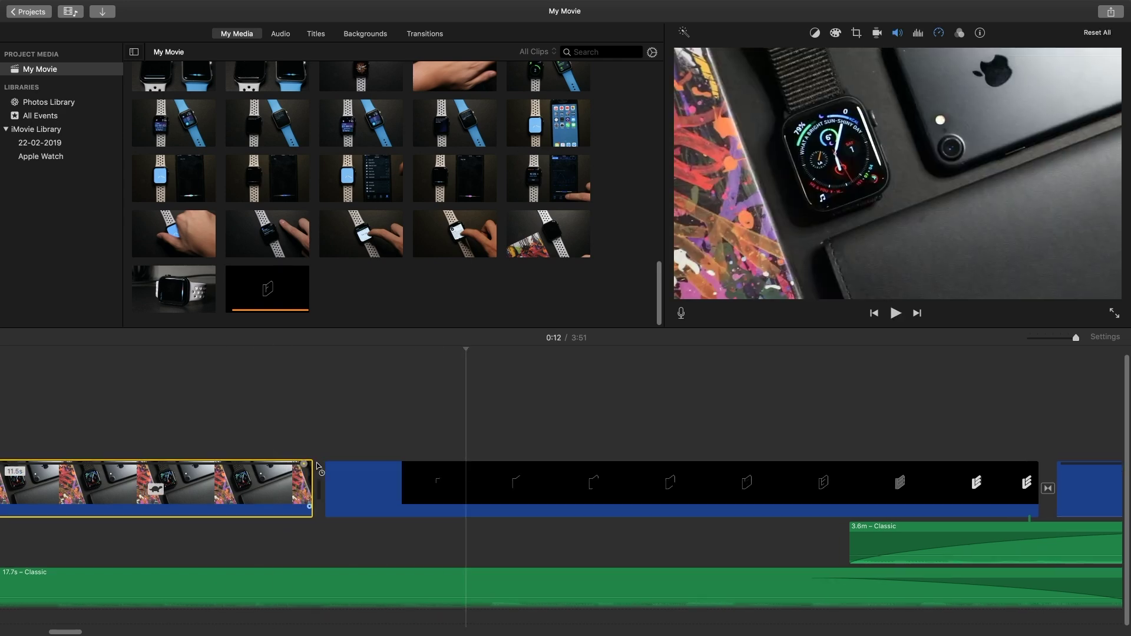
Step: Play back the cut from the first clip through the logo clip into the watch straps clip
{"action": "left_click", "coordinate": [177, 412]}
{"action": "key", "text": "space"}
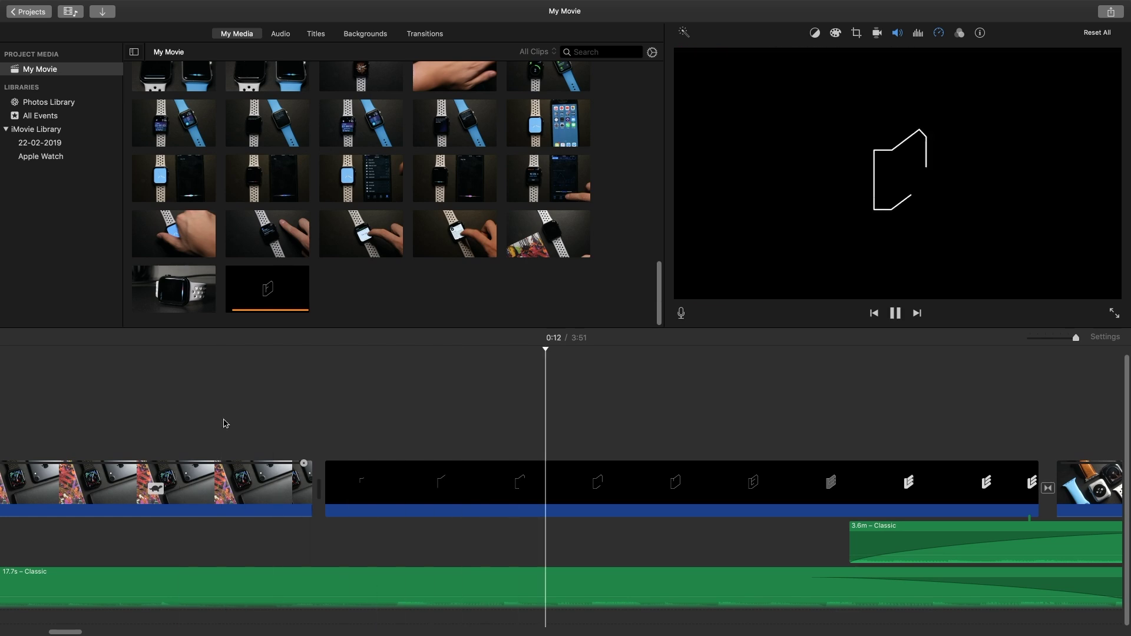
{"action": "key", "text": "super+minus"}
{"action": "key", "text": "super+minus"}
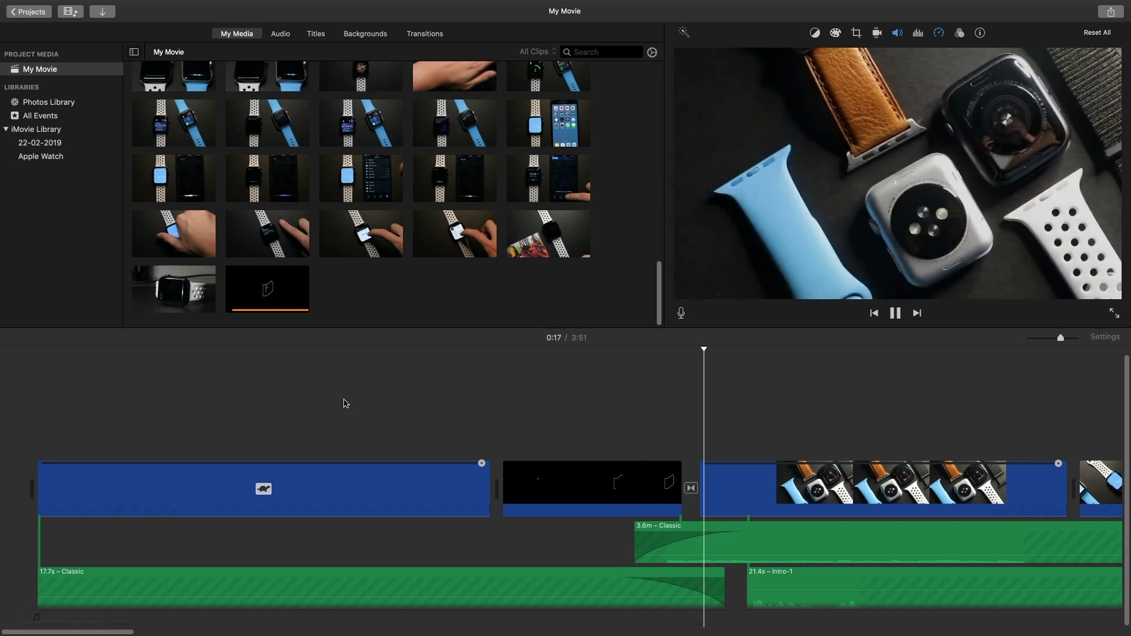
{"action": "key", "text": "space"}
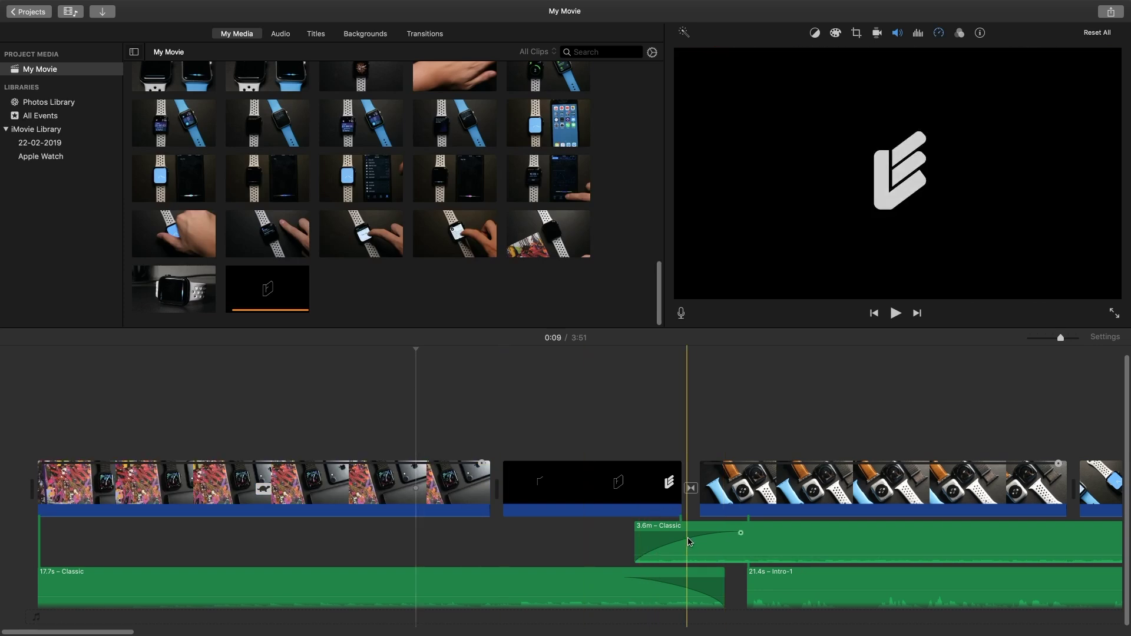
Step: Inspect the crossfade between the two Classic music clips and play it back under the logo clip
{"action": "left_click", "coordinate": [723, 537]}
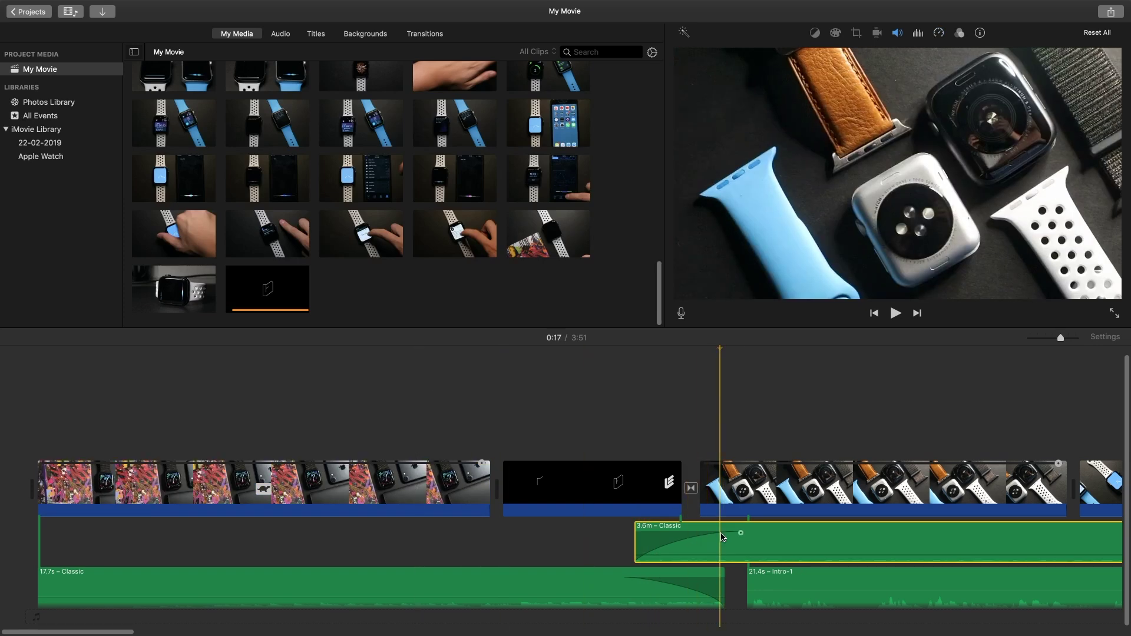
{"action": "left_click", "coordinate": [744, 588]}
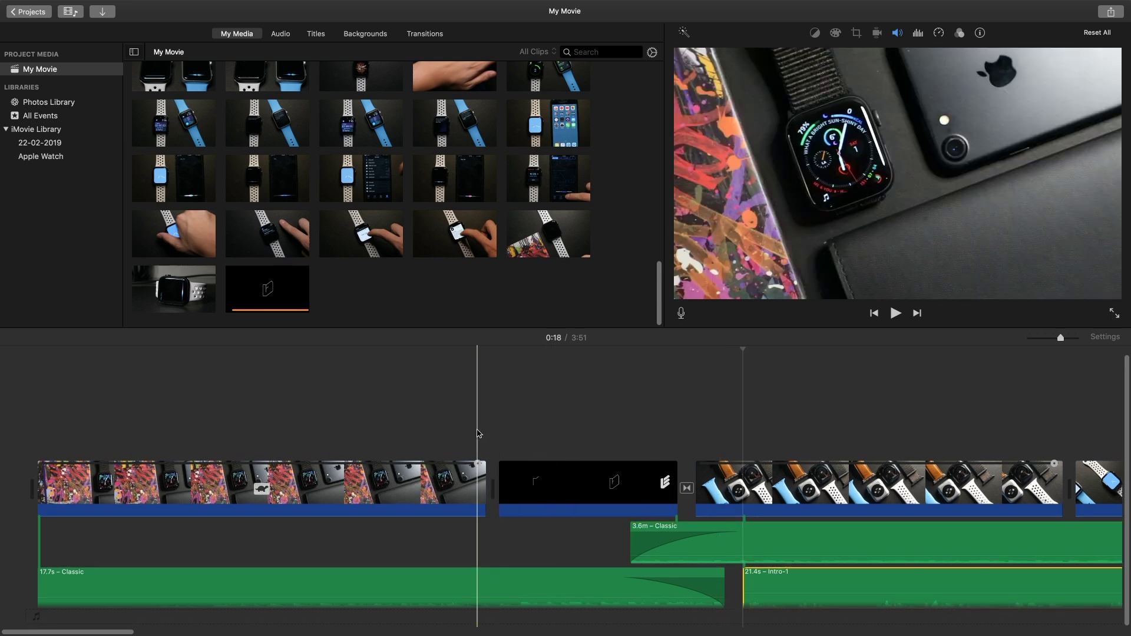
{"action": "key", "text": "space"}
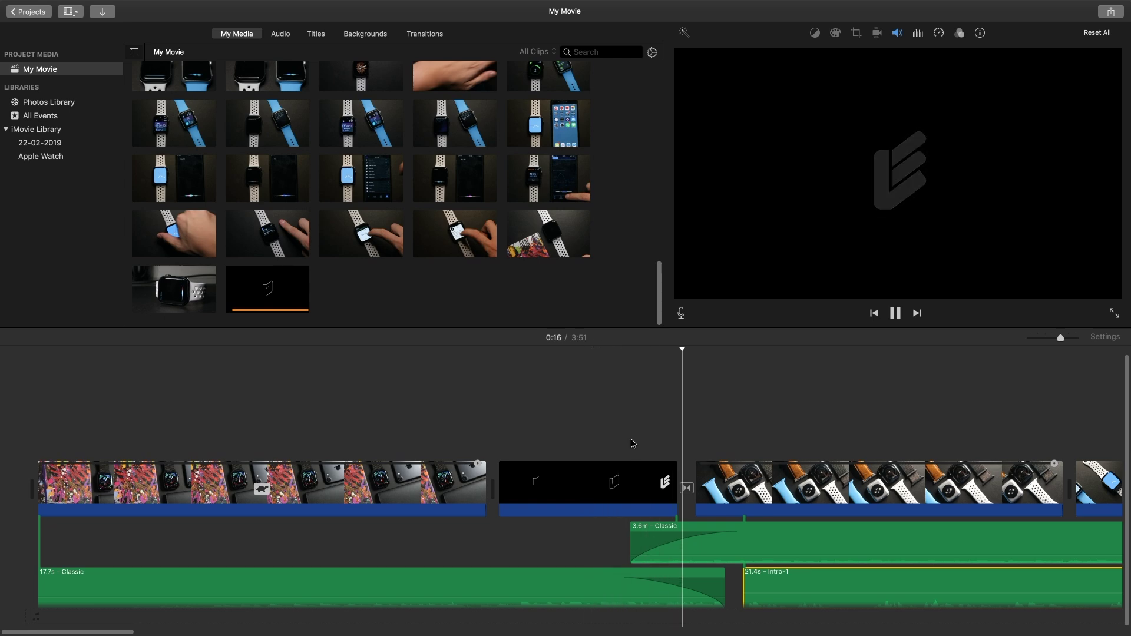
{"action": "key", "text": "space"}
Step: Try a Spin Out transition between the first clip and the logo clip, and delete it
{"action": "left_click", "coordinate": [206, 279]}
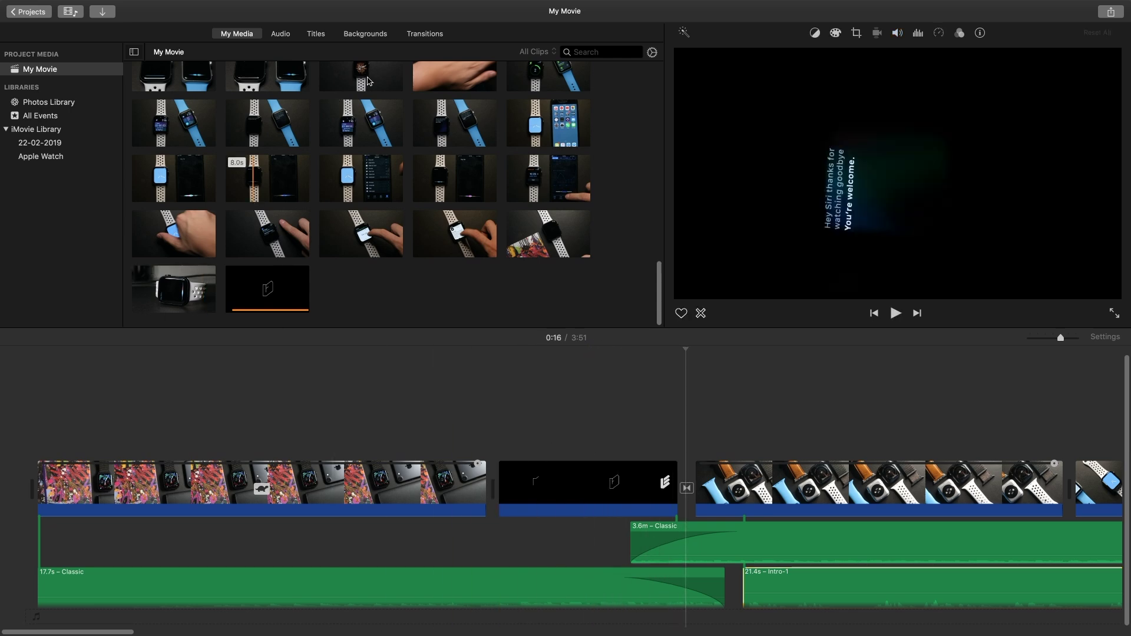
{"action": "left_click", "coordinate": [424, 33]}
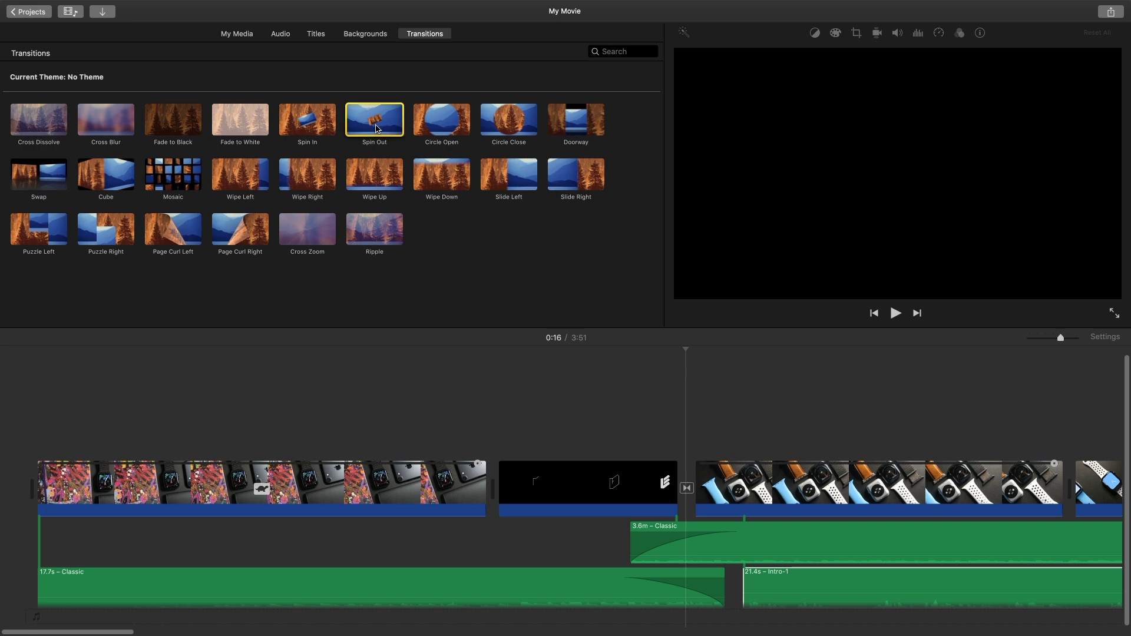
{"action": "left_click_drag", "start_coordinate": [377, 129], "coordinate": [474, 493]}
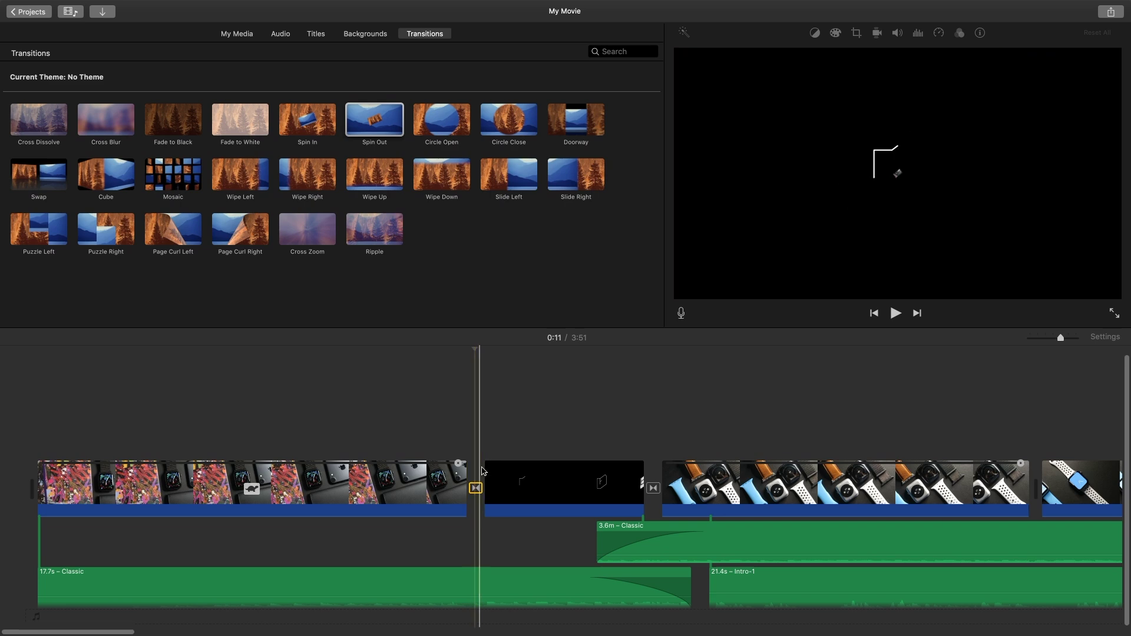
{"action": "left_click", "coordinate": [478, 494]}
{"action": "key", "text": "Delete"}
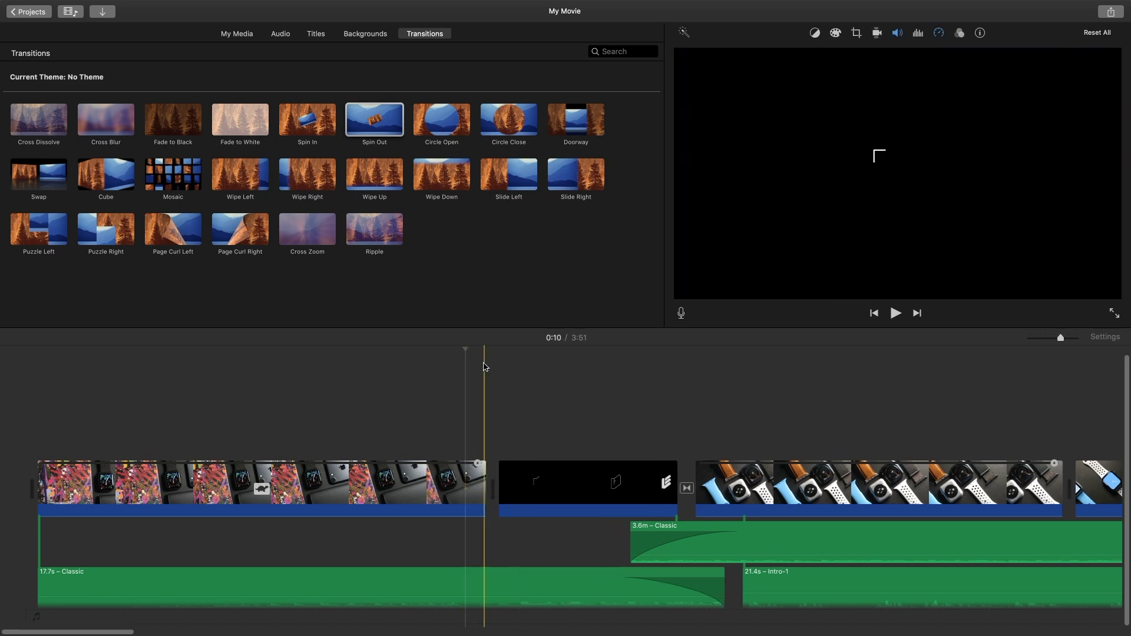
Step: Set the Intro-1 audio clip's volume to 32% and play it back against the background music
{"action": "left_click_drag", "start_coordinate": [464, 348], "coordinate": [738, 386]}
{"action": "scroll", "coordinate": [707, 392], "scroll_direction": "right", "scroll_amount": 5}
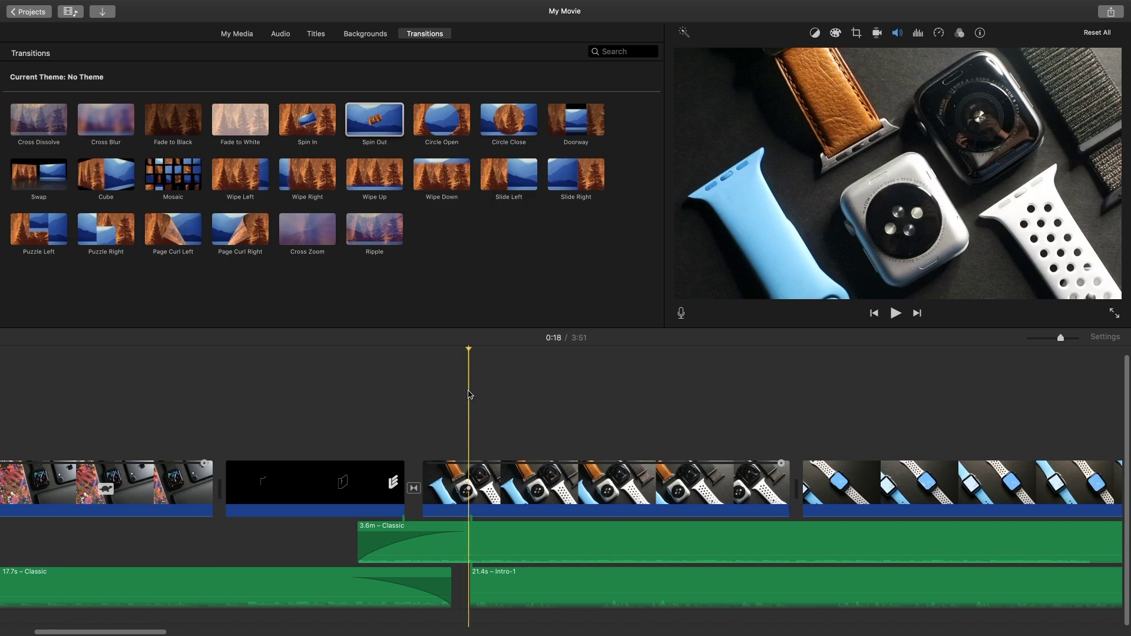
{"action": "key", "text": "space"}
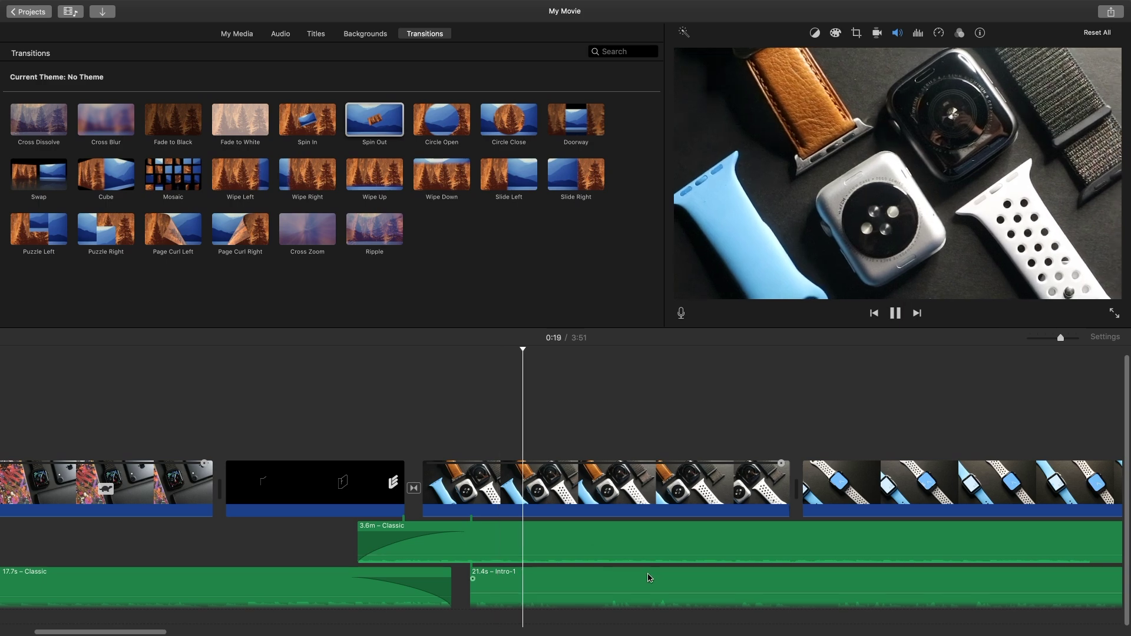
{"action": "left_click", "coordinate": [650, 594]}
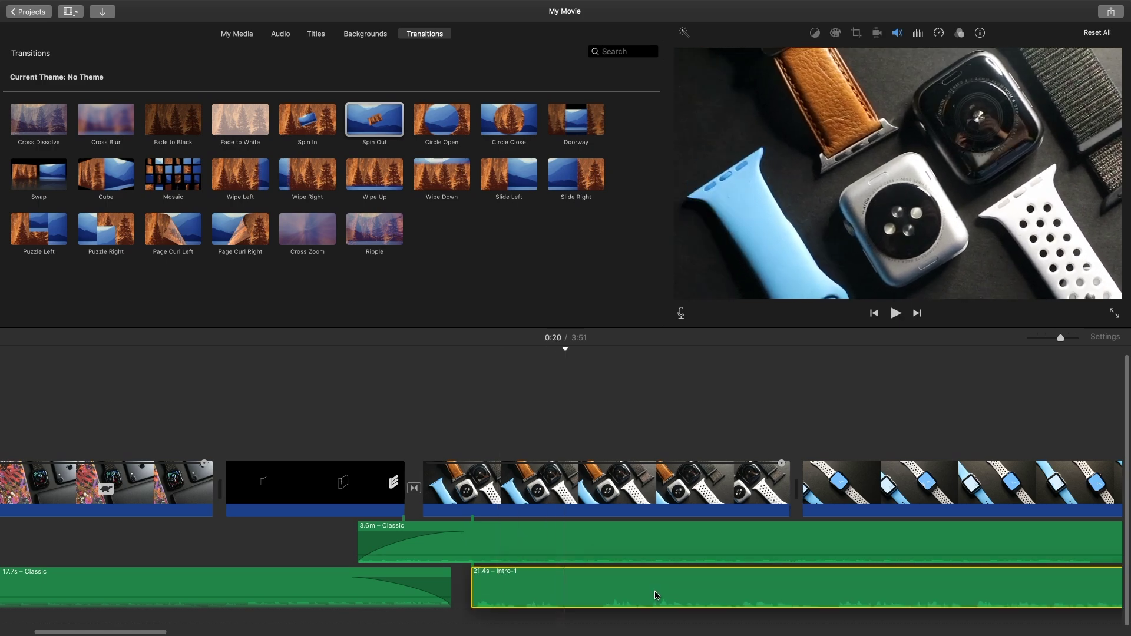
{"action": "left_click", "coordinate": [651, 593]}
{"action": "left_click_drag", "start_coordinate": [655, 596], "coordinate": [598, 589]}
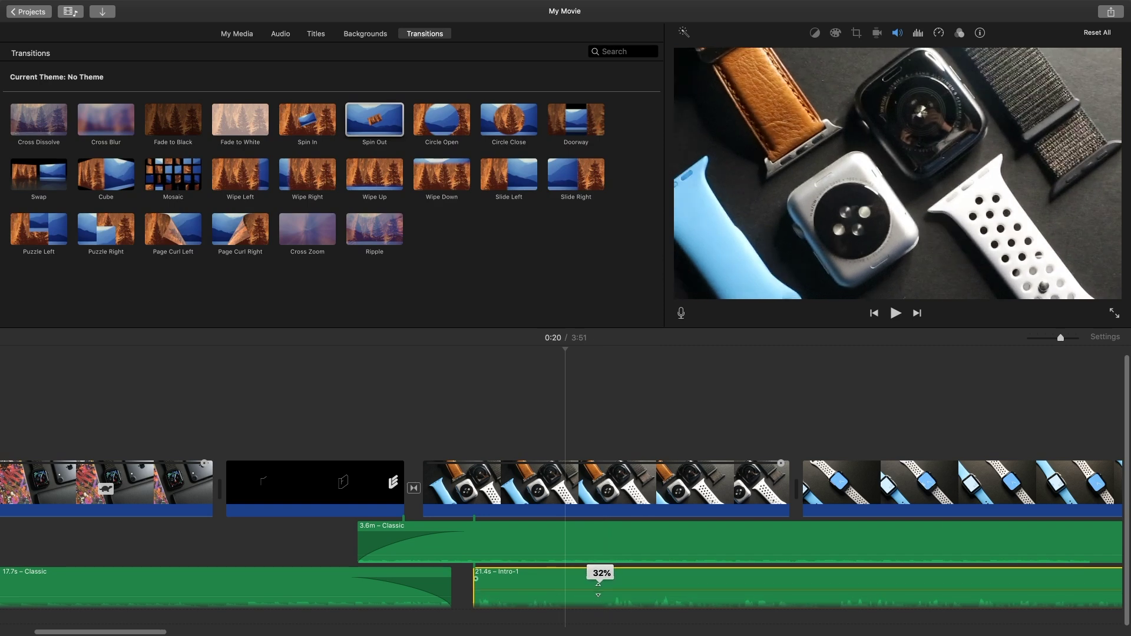
{"action": "left_click", "coordinate": [465, 584]}
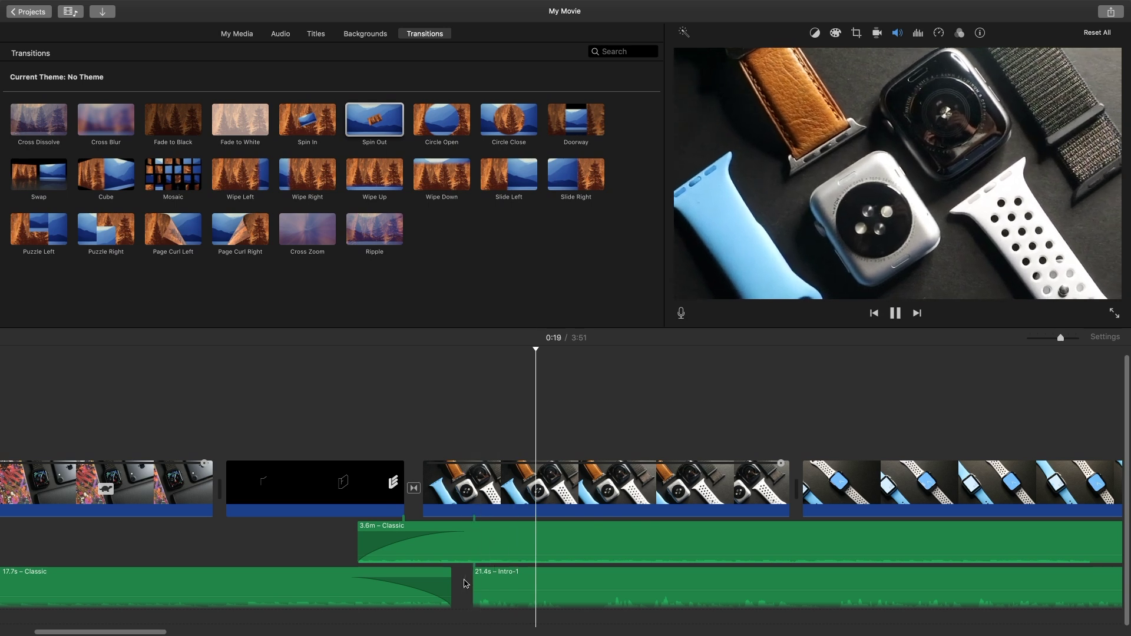
{"action": "key", "text": "space"}
Step: Lower the Intro-1 audio clip's volume to 9% and play it back
{"action": "left_click_drag", "start_coordinate": [501, 590], "coordinate": [498, 598]}
{"action": "left_click", "coordinate": [460, 585]}
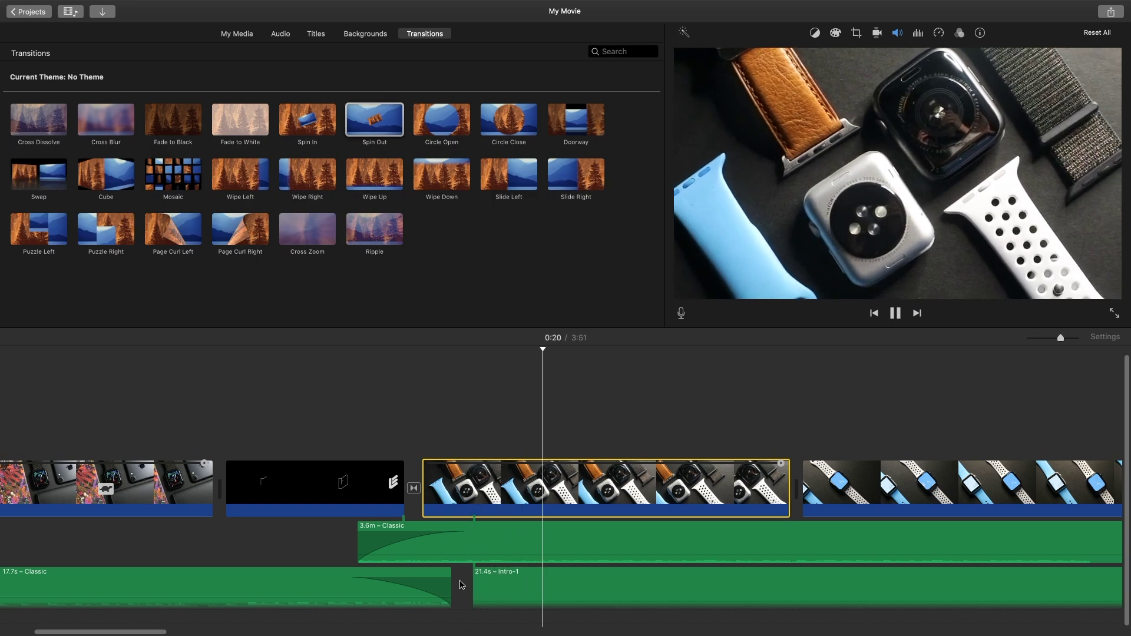
{"action": "left_click", "coordinate": [558, 594]}
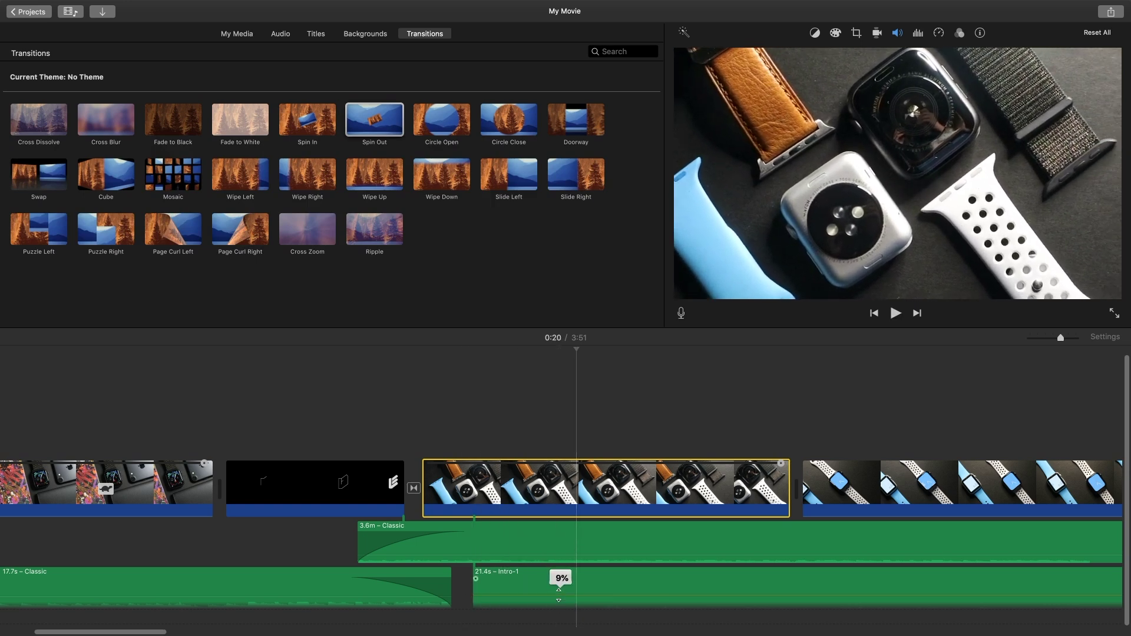
Step: Raise the Intro-1 audio clip's volume again and play the video from just before that clip starts
{"action": "left_click_drag", "start_coordinate": [560, 592], "coordinate": [560, 592]}
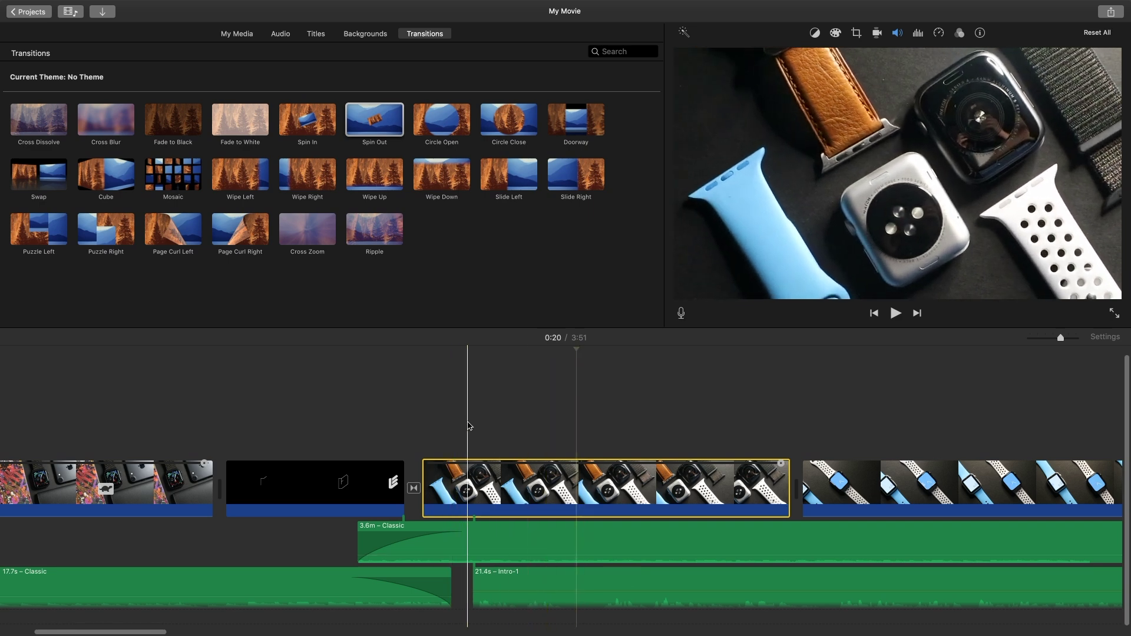
{"action": "left_click", "coordinate": [469, 425]}
{"action": "key", "text": "space"}
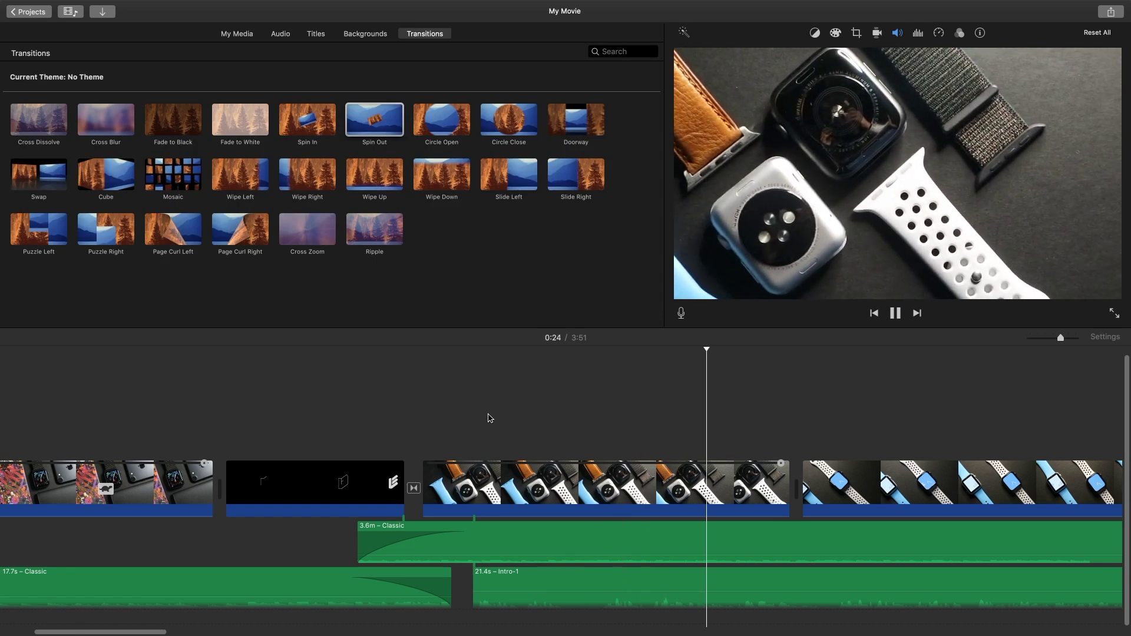
Step: Stop playback and delete both Classic background music clips from the timeline
{"action": "scroll", "coordinate": [480, 418], "scroll_direction": "right", "scroll_amount": 5}
{"action": "scroll", "coordinate": [487, 418], "scroll_direction": "right", "scroll_amount": 4}
{"action": "key", "text": "space"}
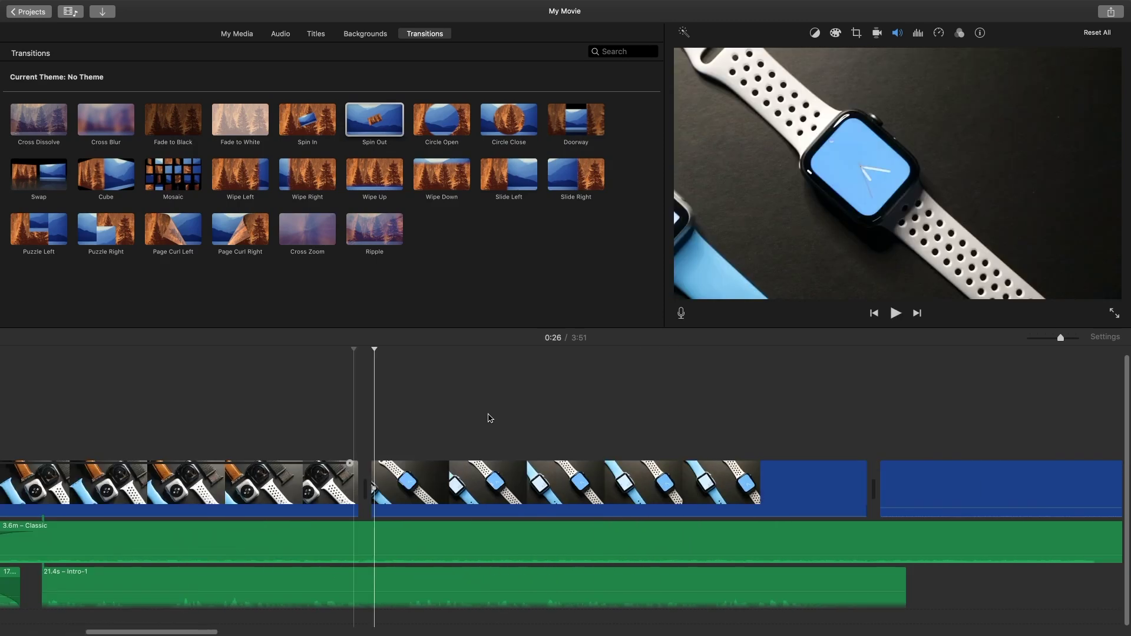
{"action": "scroll", "coordinate": [493, 436], "scroll_direction": "down", "scroll_amount": 5}
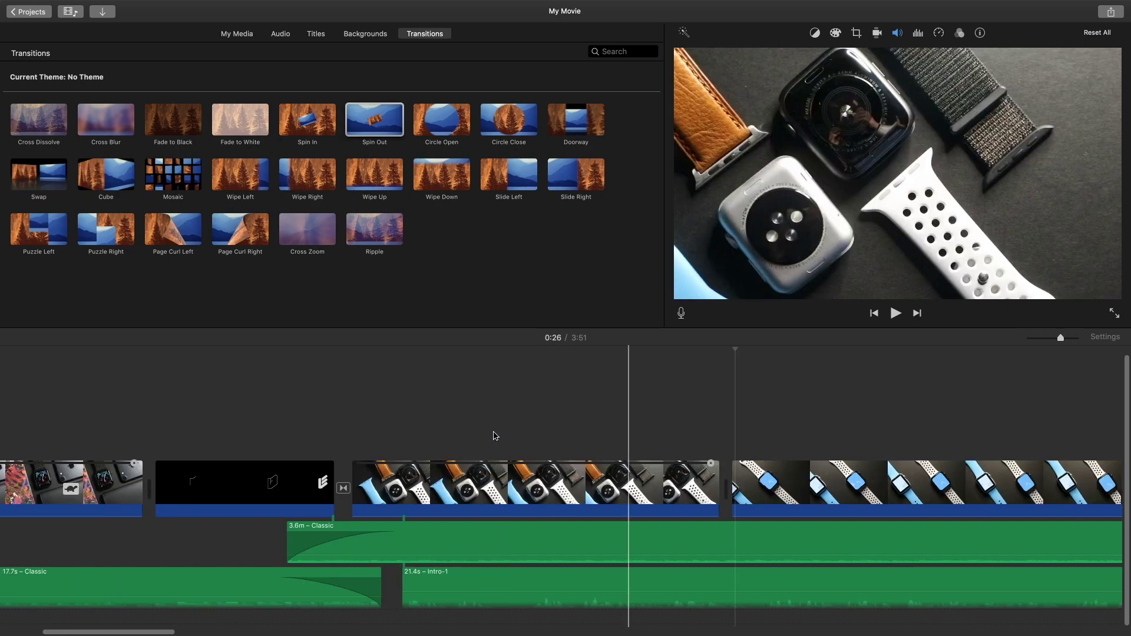
{"action": "scroll", "coordinate": [495, 436], "scroll_direction": "up", "scroll_amount": 3}
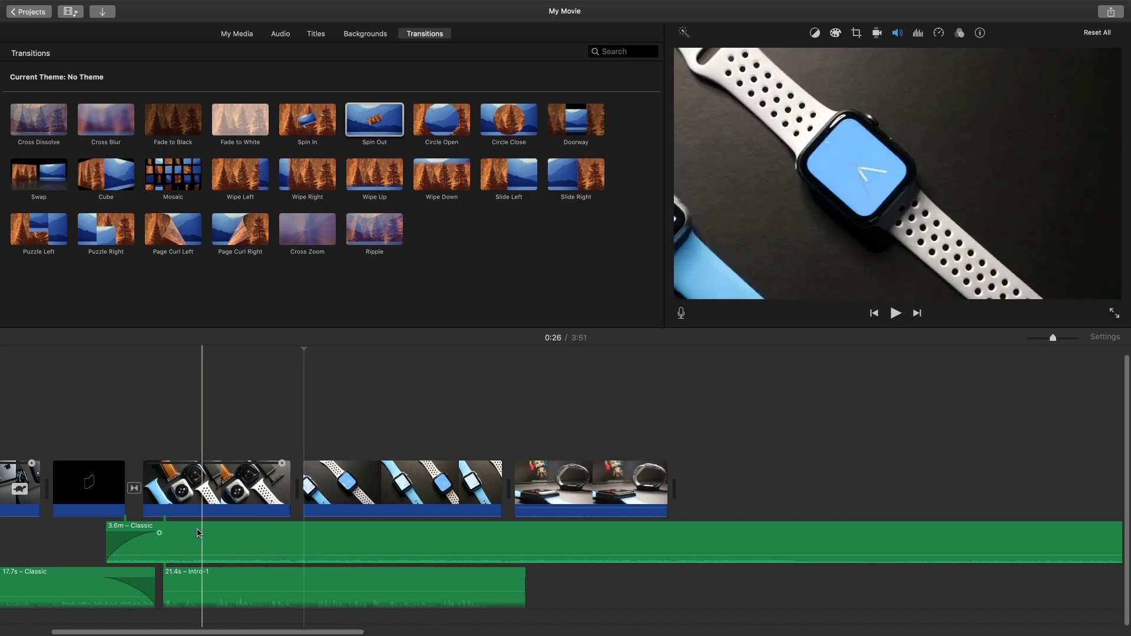
{"action": "scroll", "coordinate": [195, 530], "scroll_direction": "left", "scroll_amount": 5}
{"action": "left_click_drag", "start_coordinate": [214, 540], "coordinate": [297, 572]}
{"action": "key", "text": "Delete"}
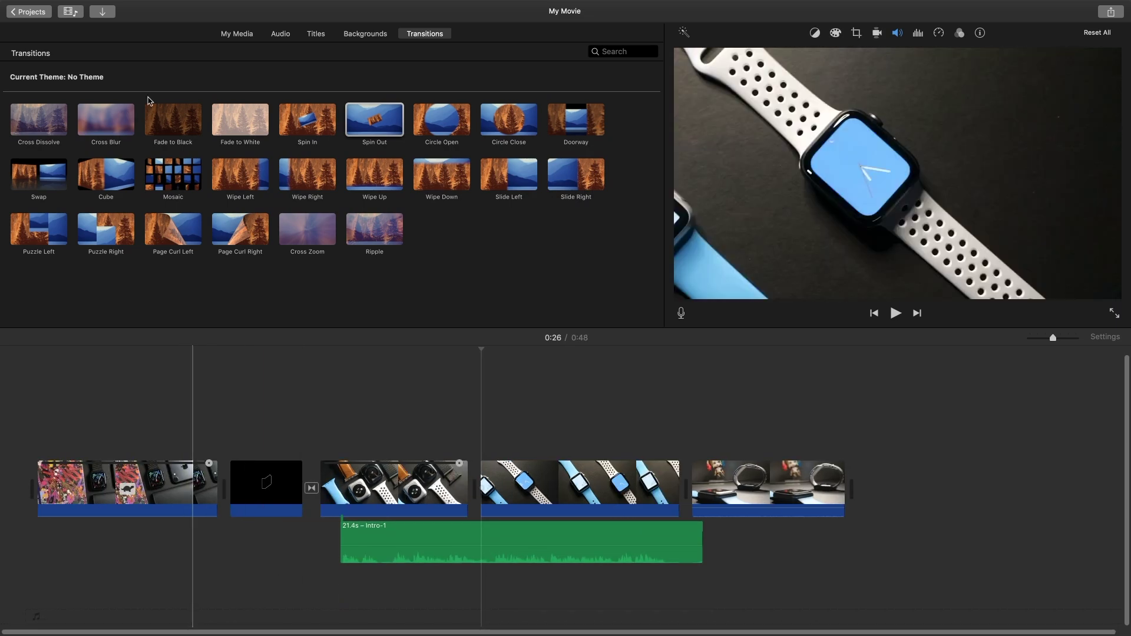
Step: Add the Classic music track from the project media to the timeline, starting beneath the first video clip
{"action": "left_click", "coordinate": [247, 37]}
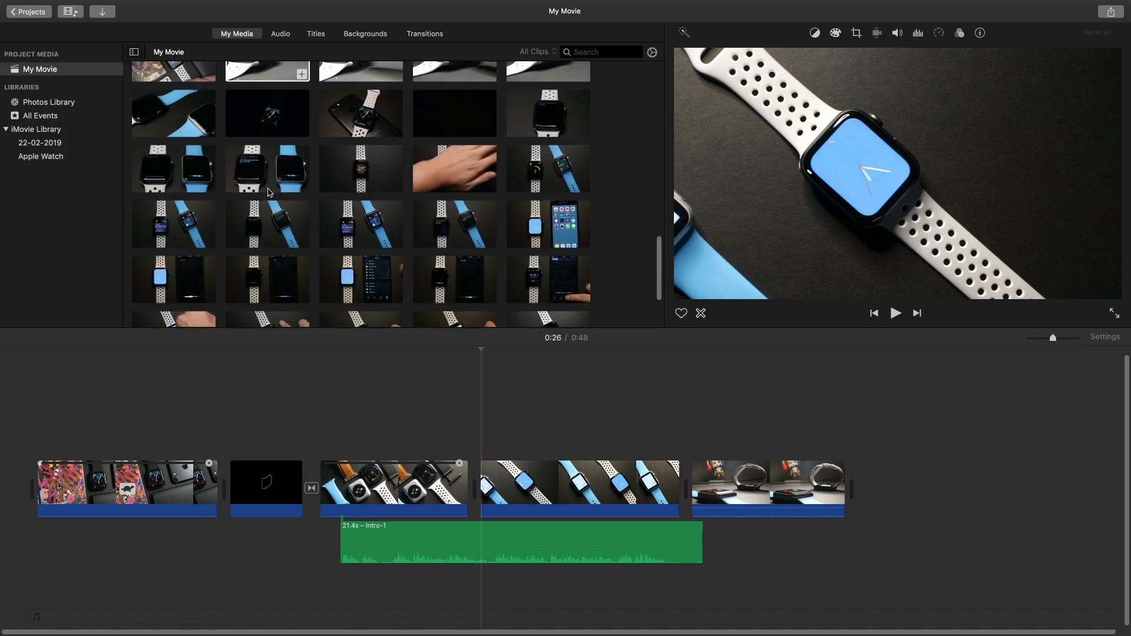
{"action": "scroll", "coordinate": [268, 195], "scroll_direction": "up", "scroll_amount": 10}
{"action": "scroll", "coordinate": [268, 195], "scroll_direction": "up", "scroll_amount": 2}
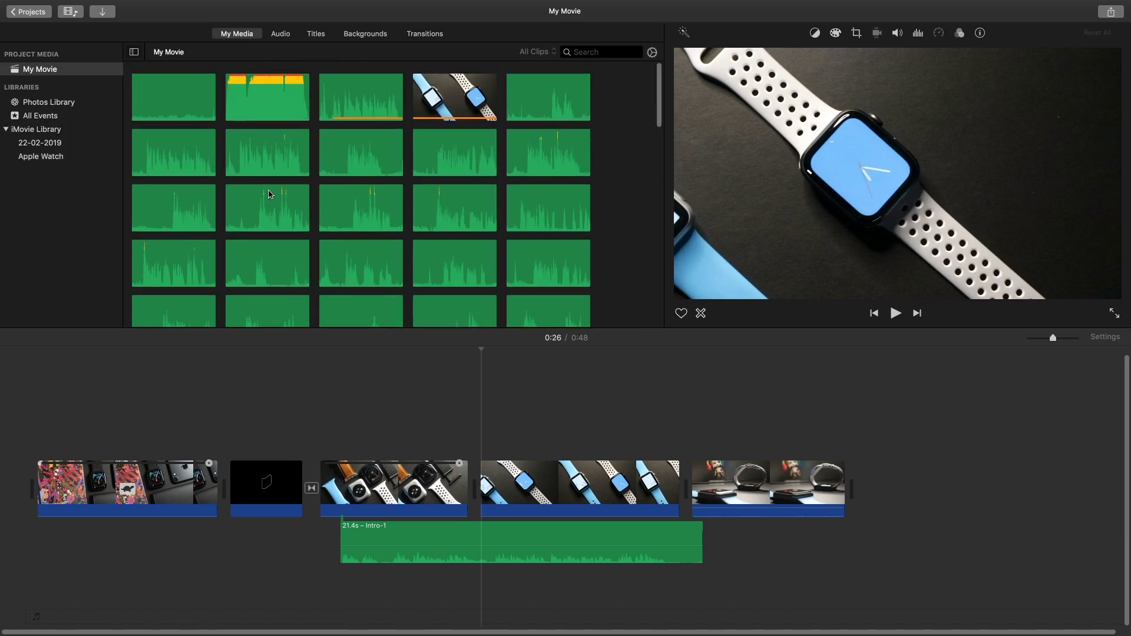
{"action": "left_click", "coordinate": [254, 99]}
{"action": "left_click_drag", "start_coordinate": [266, 96], "coordinate": [56, 596]}
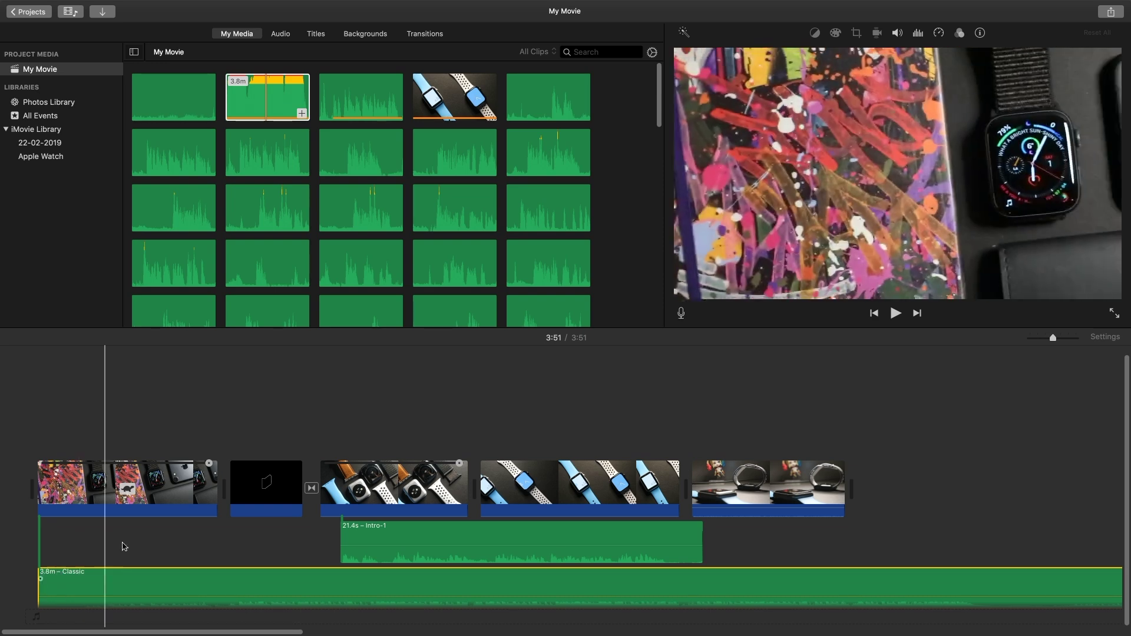
Step: Split the Classic music at about 0:17, just before the Intro-1 clip, and lower the second part's volume
{"action": "left_click", "coordinate": [57, 511]}
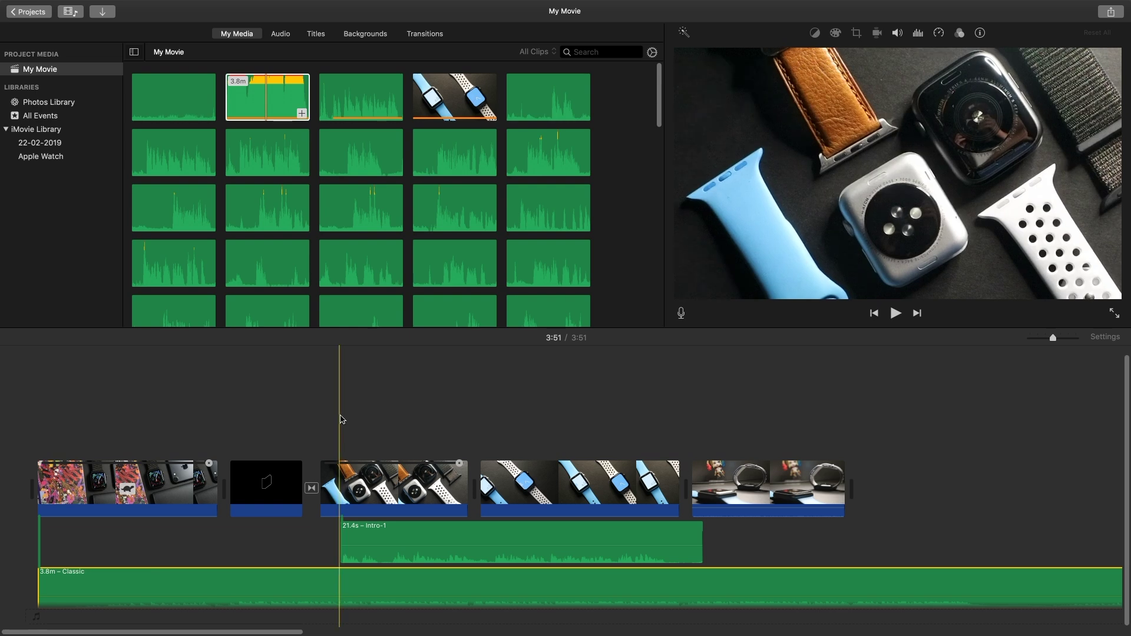
{"action": "right_click", "coordinate": [337, 596]}
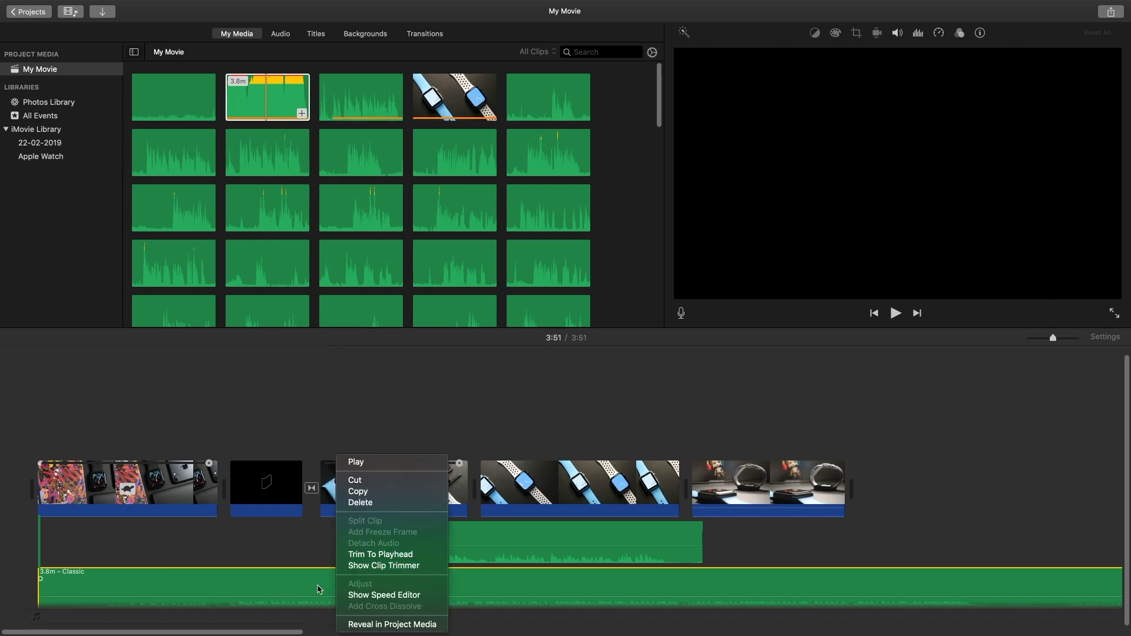
{"action": "left_click", "coordinate": [335, 589]}
{"action": "right_click", "coordinate": [336, 589]}
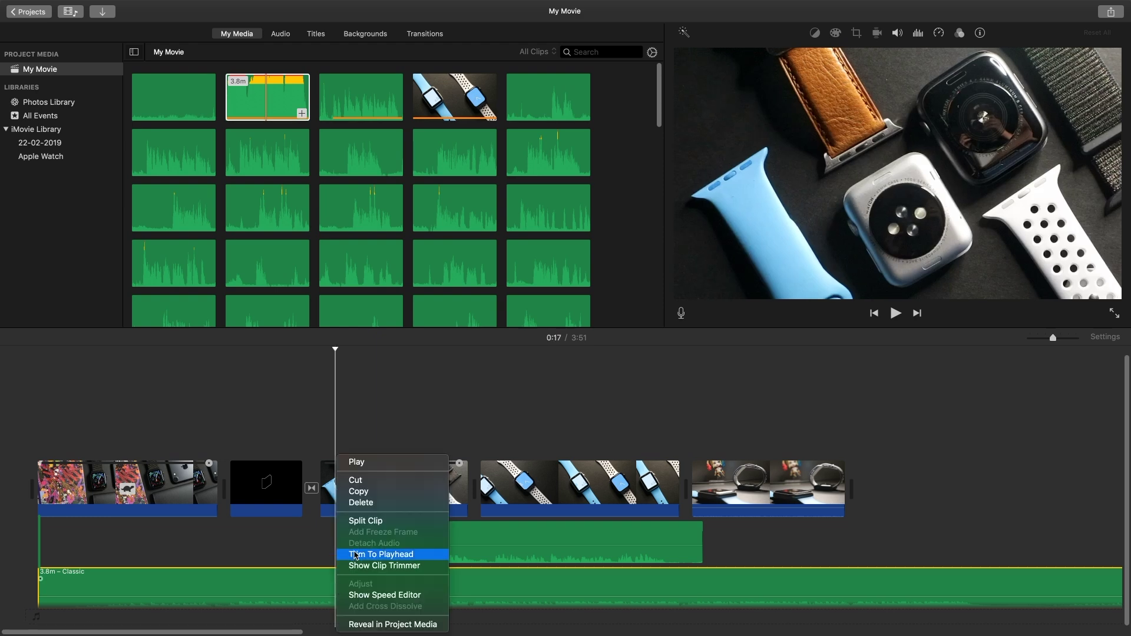
{"action": "left_click", "coordinate": [365, 520]}
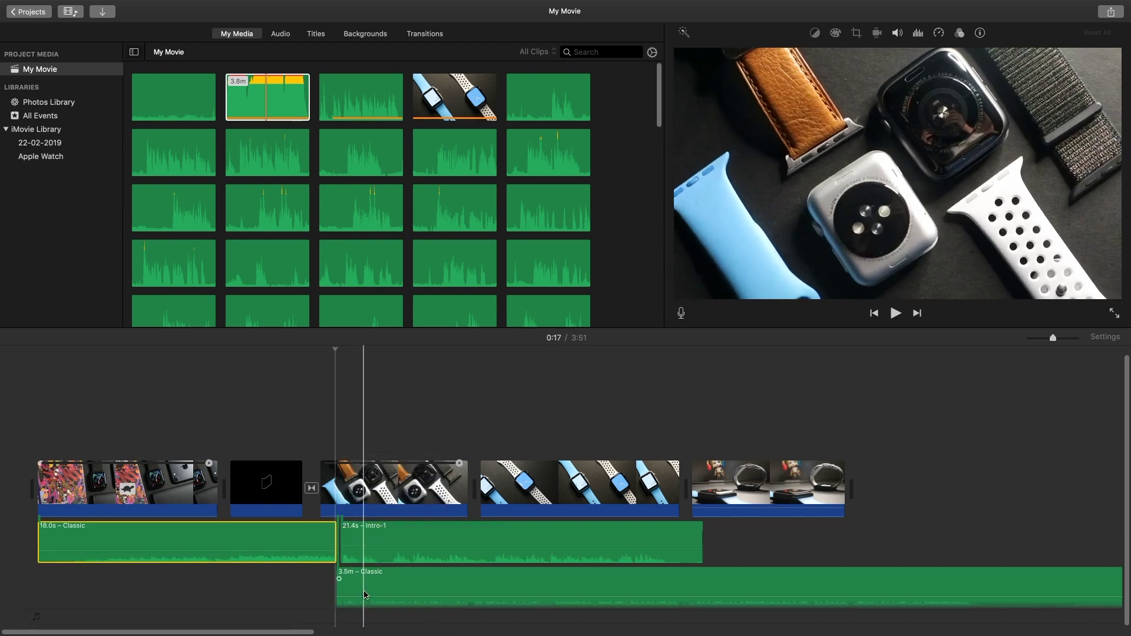
{"action": "left_click_drag", "start_coordinate": [365, 595], "coordinate": [370, 601]}
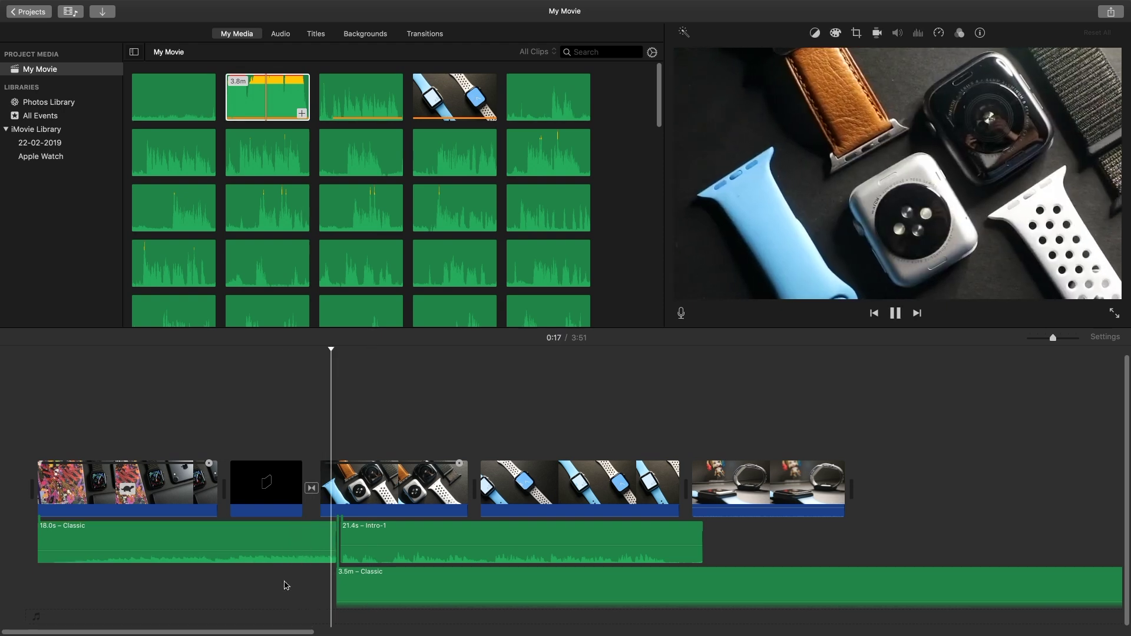
{"action": "key", "text": "space"}
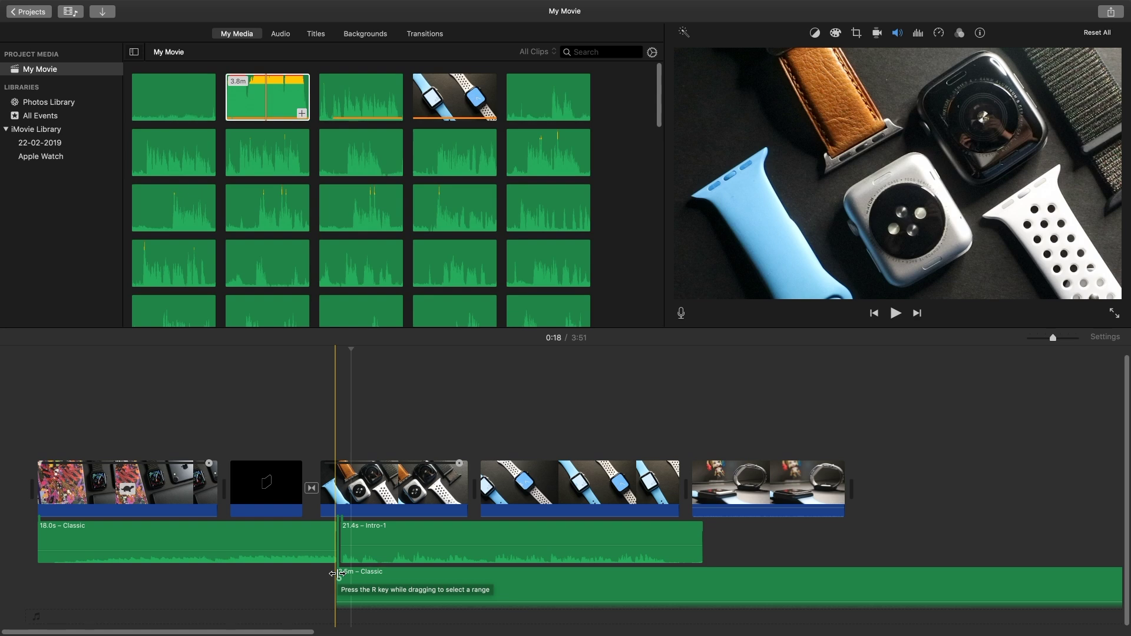
Step: Extend the second Classic part back beneath the logo clip and crossfade it with the end of the first part
{"action": "left_click_drag", "start_coordinate": [334, 573], "coordinate": [269, 572]}
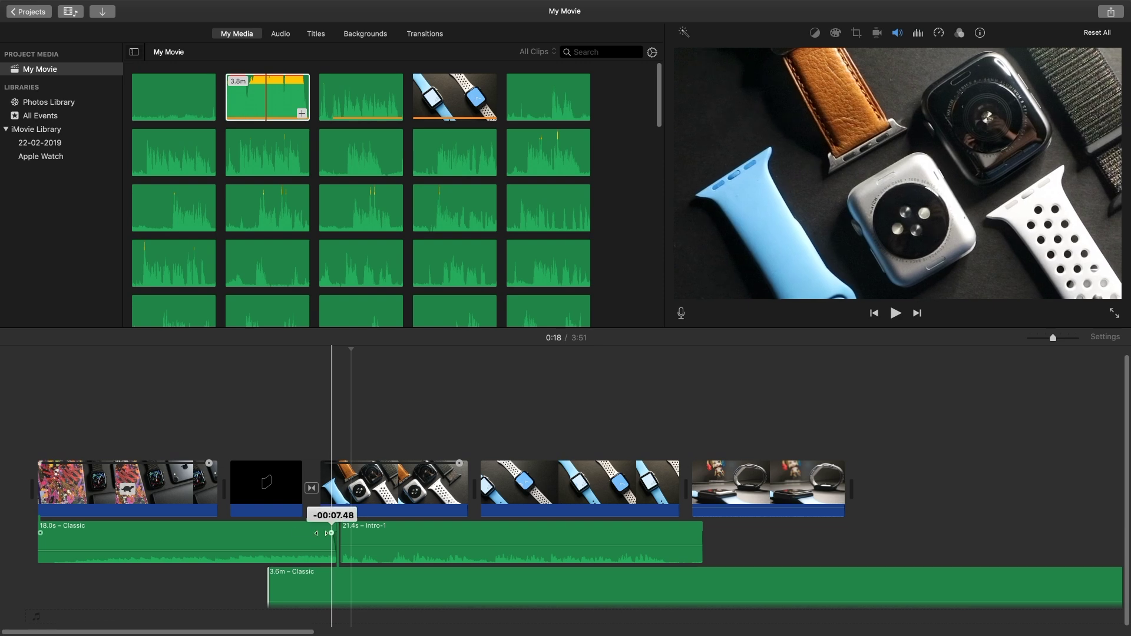
{"action": "left_click_drag", "start_coordinate": [331, 533], "coordinate": [267, 533]}
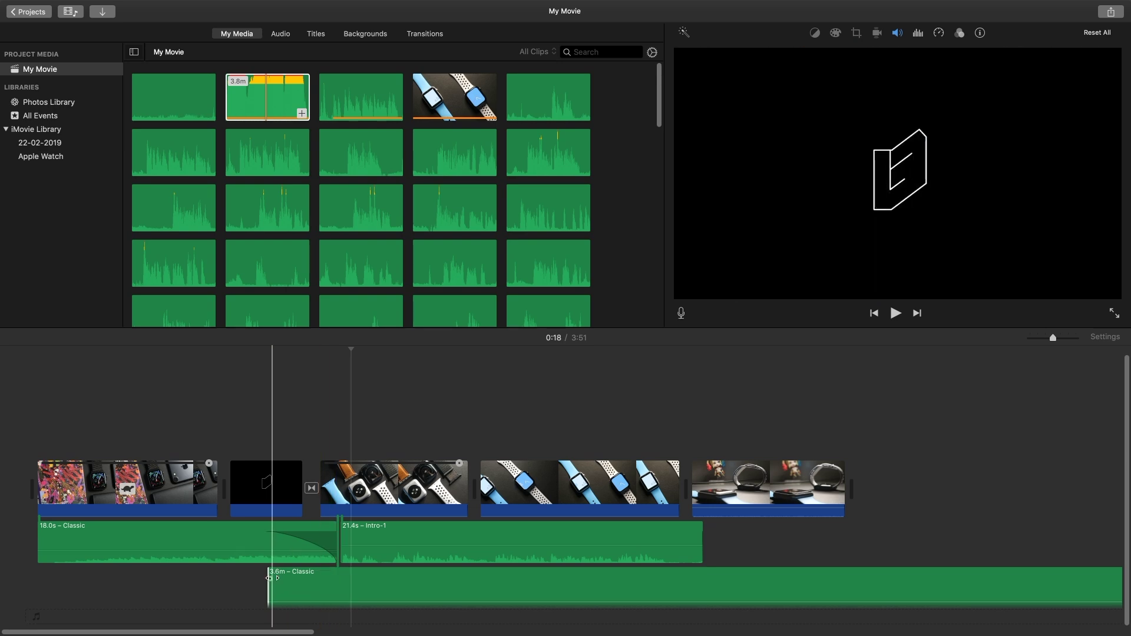
{"action": "left_click_drag", "start_coordinate": [268, 575], "coordinate": [336, 575]}
Step: Play the video from about 0:12 to hear the crossfade between the two Classic music parts
{"action": "left_click", "coordinate": [249, 576]}
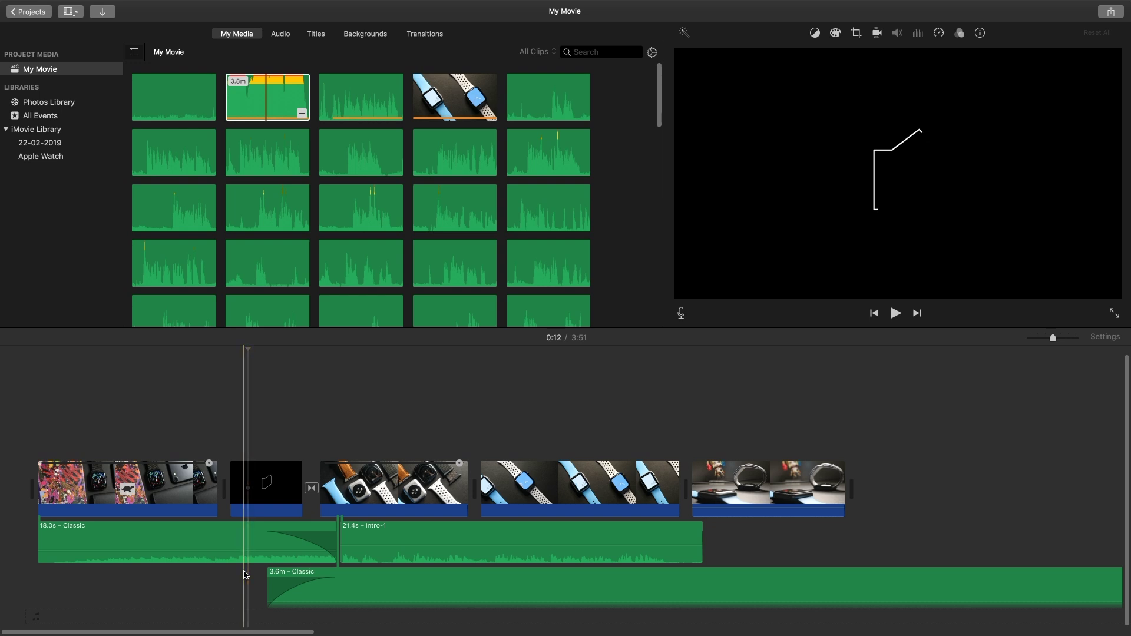
{"action": "key", "text": "space"}
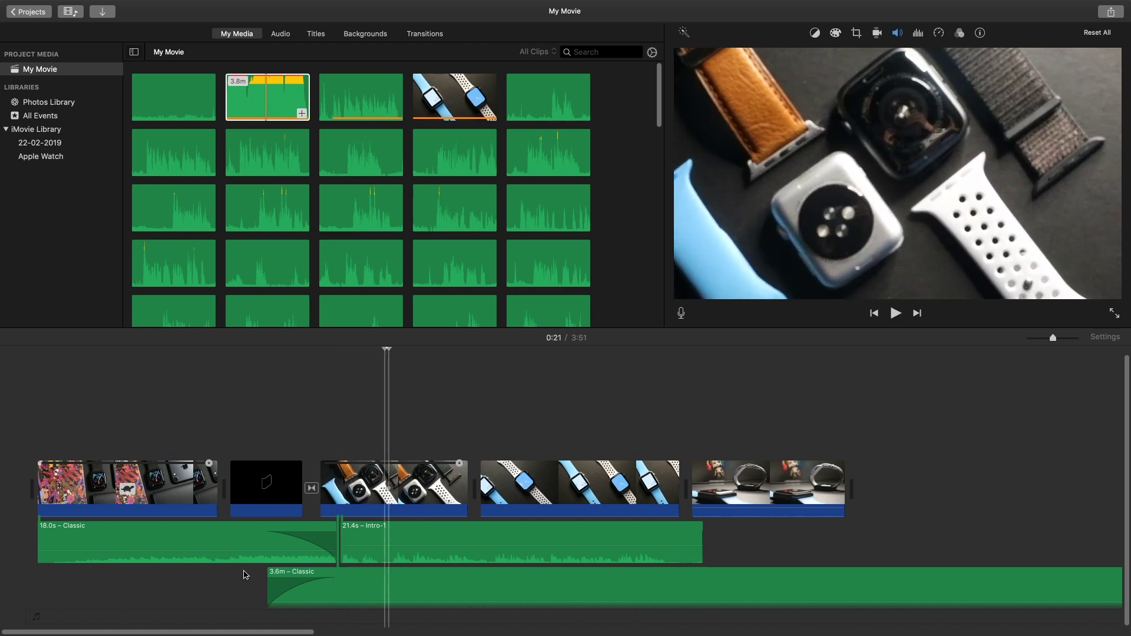
{"action": "key", "text": "space"}
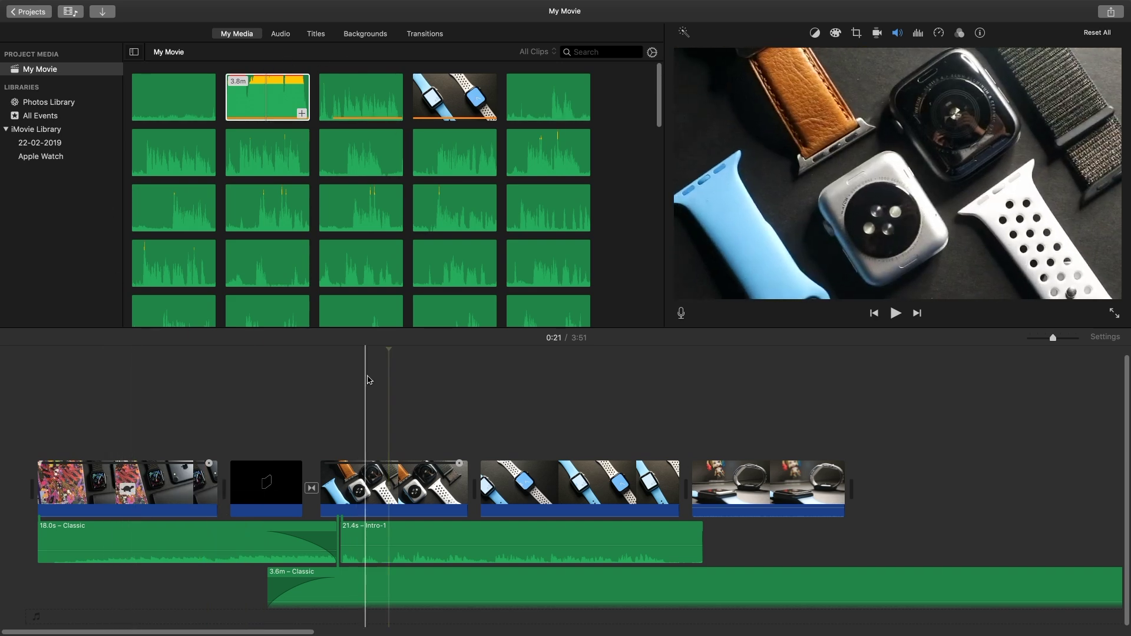
Step: Play the start of the last video clip to check the background music around the end of Intro-1
{"action": "scroll", "coordinate": [512, 411], "scroll_direction": "right", "scroll_amount": 5}
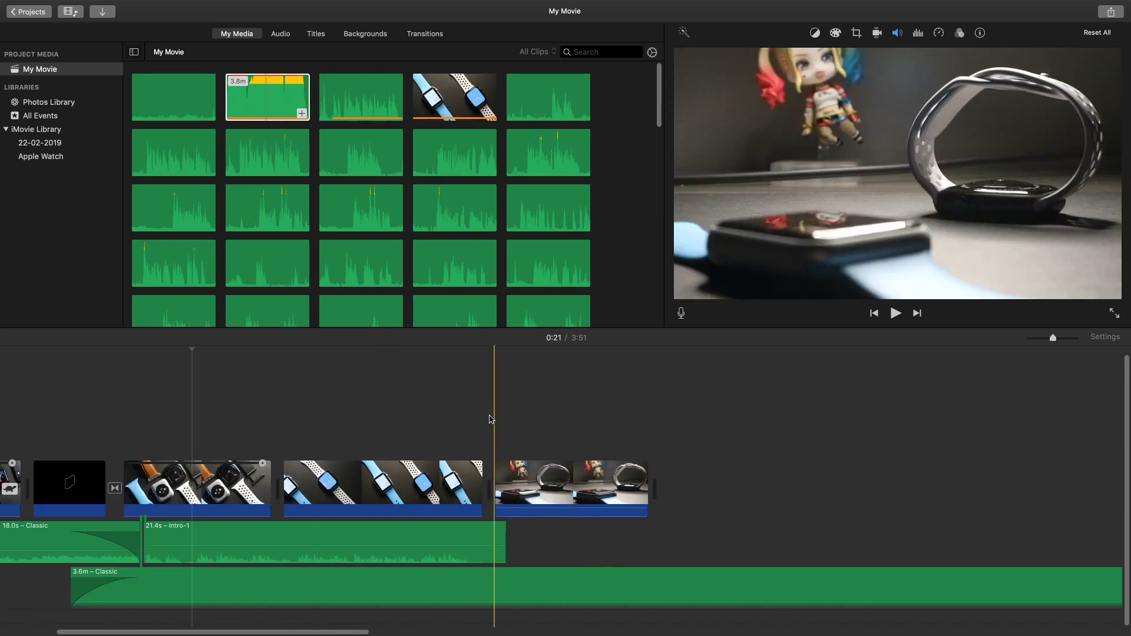
{"action": "key", "text": "space"}
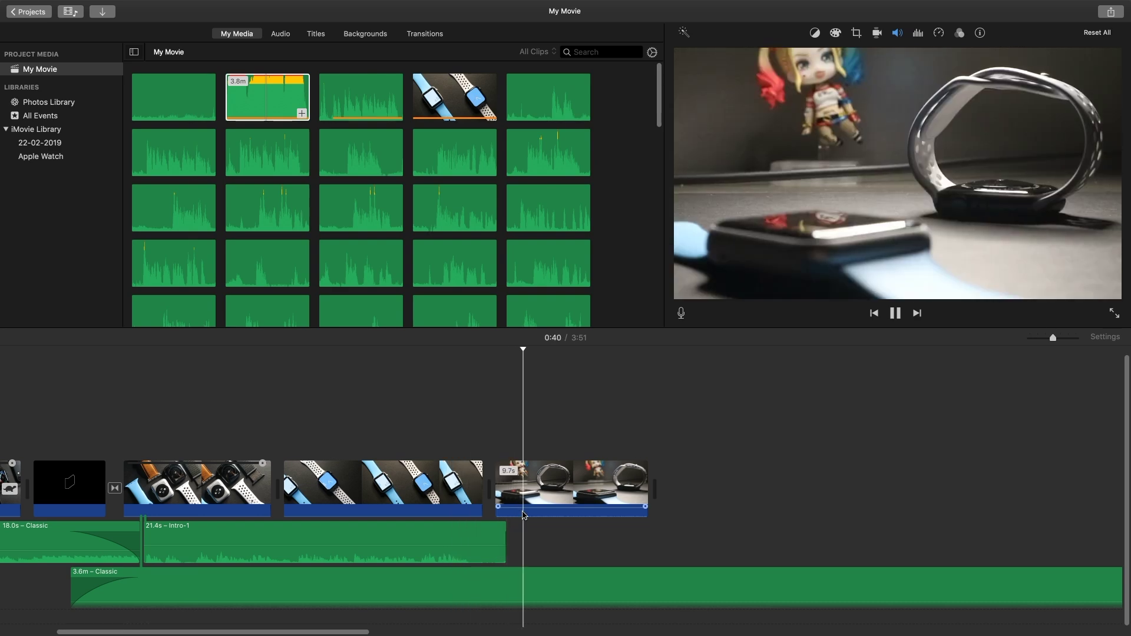
{"action": "key", "text": "space"}
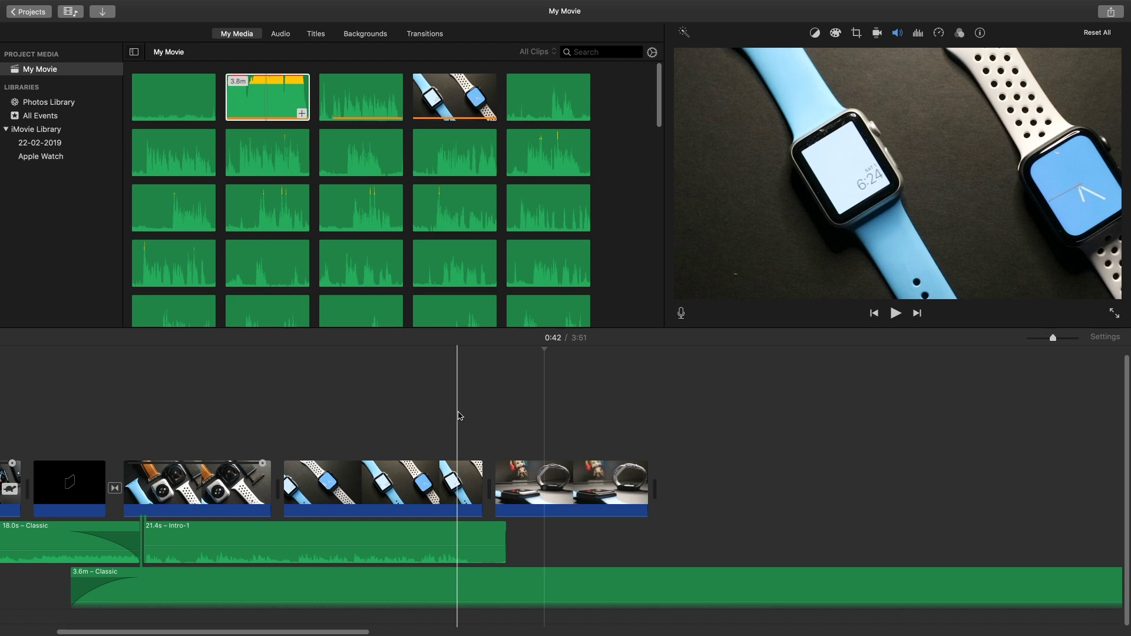
{"action": "scroll", "coordinate": [459, 416], "scroll_direction": "left", "scroll_amount": 5}
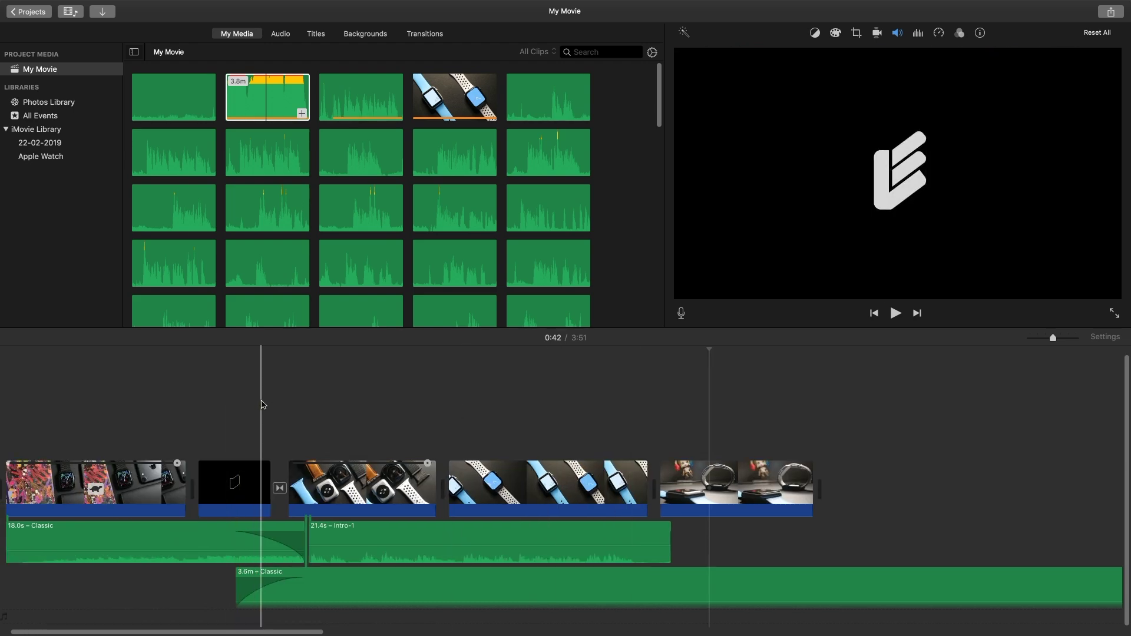
{"action": "scroll", "coordinate": [262, 407], "scroll_direction": "left", "scroll_amount": 2}
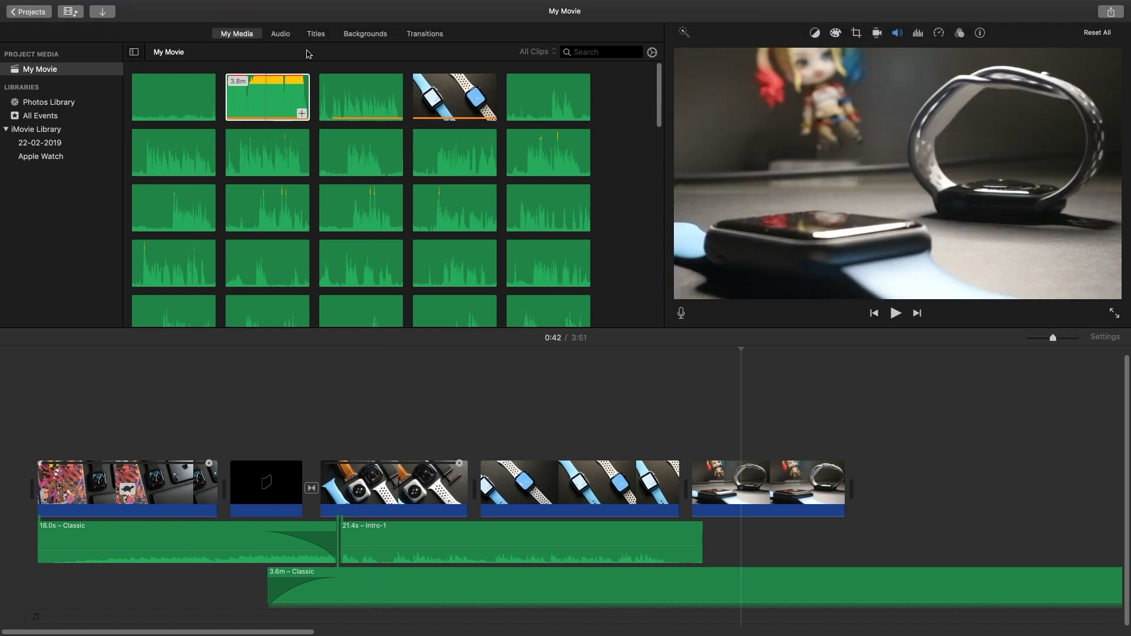
Step: Place an Expand title over the start of the watch-straps clip that follows the logo clip
{"action": "left_click", "coordinate": [316, 34]}
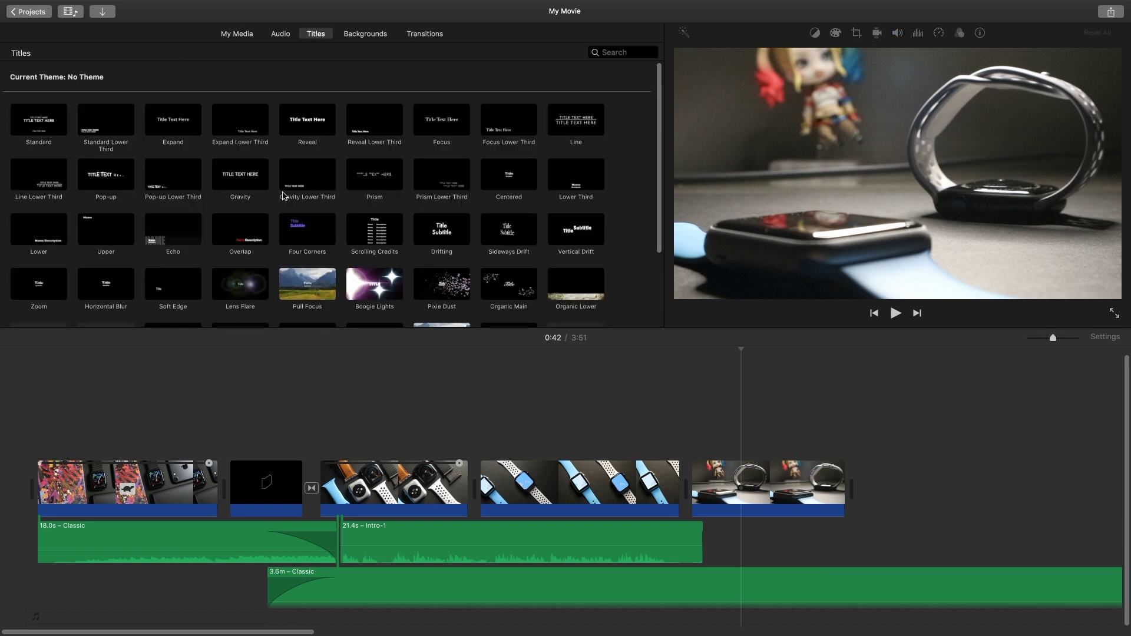
{"action": "left_click", "coordinate": [375, 180]}
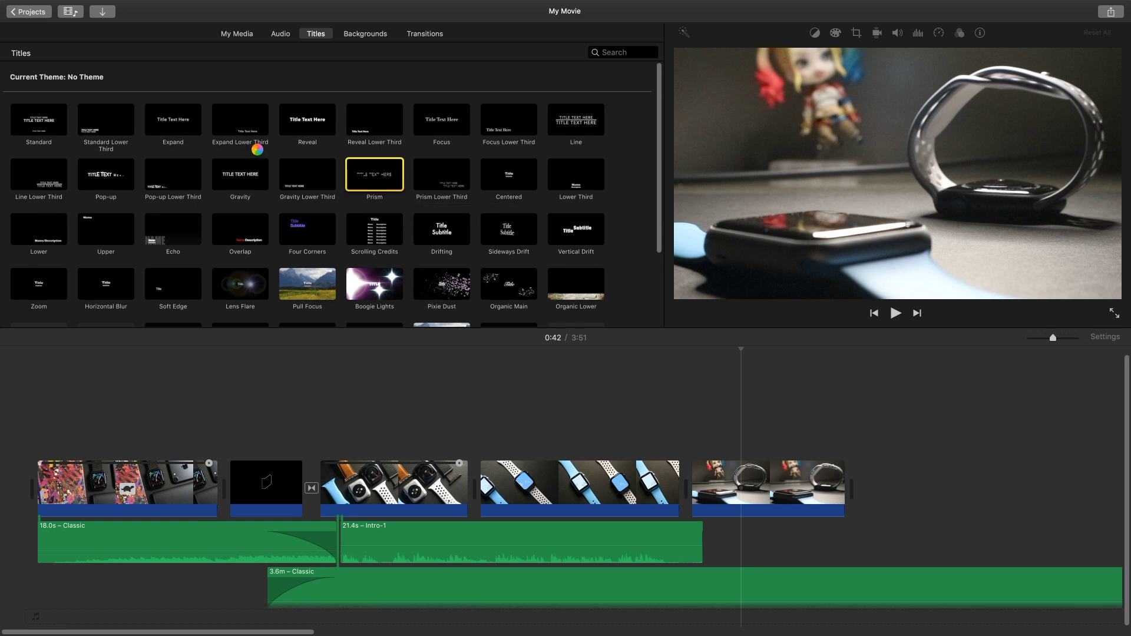
{"action": "scroll", "coordinate": [638, 172], "scroll_direction": "down", "scroll_amount": 3}
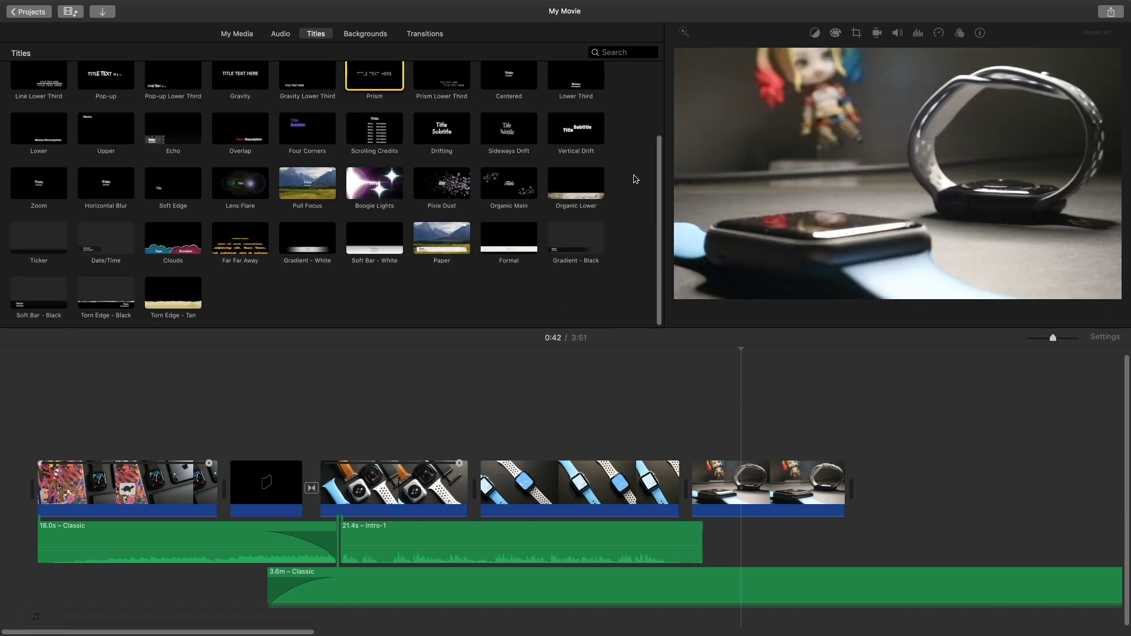
{"action": "scroll", "coordinate": [616, 187], "scroll_direction": "up", "scroll_amount": 2}
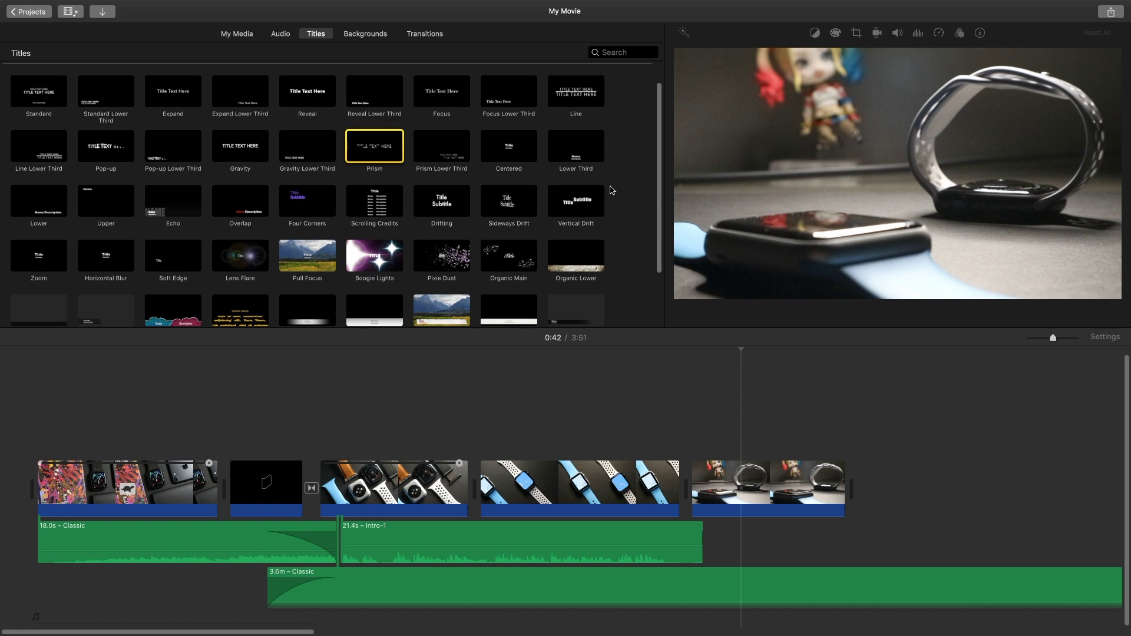
{"action": "scroll", "coordinate": [613, 198], "scroll_direction": "up", "scroll_amount": 1}
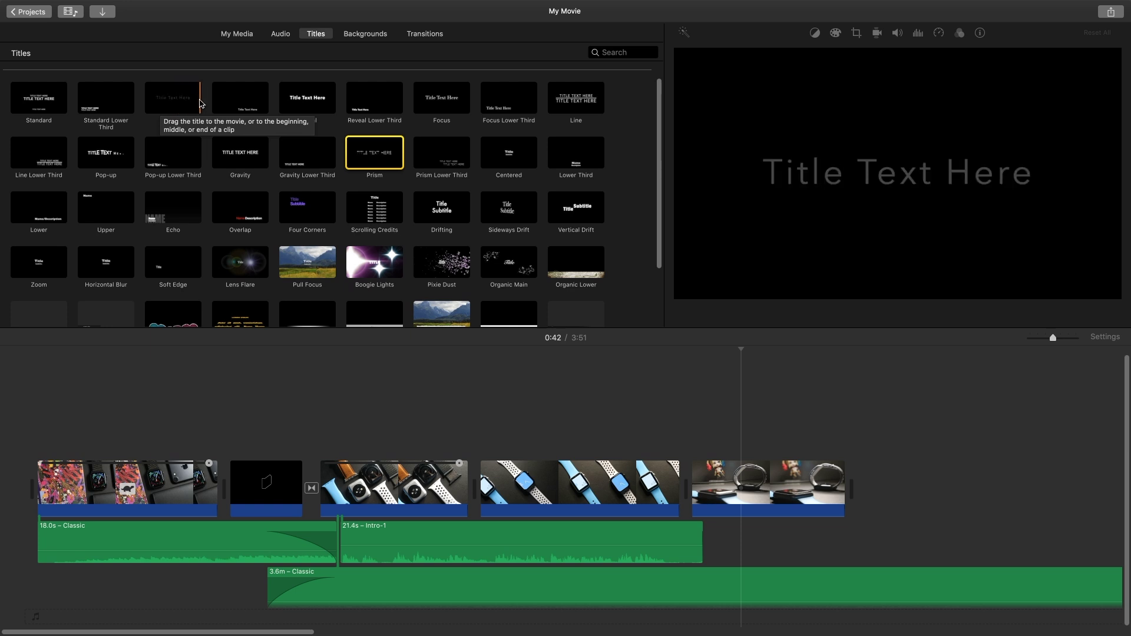
{"action": "left_click_drag", "start_coordinate": [180, 103], "coordinate": [328, 443]}
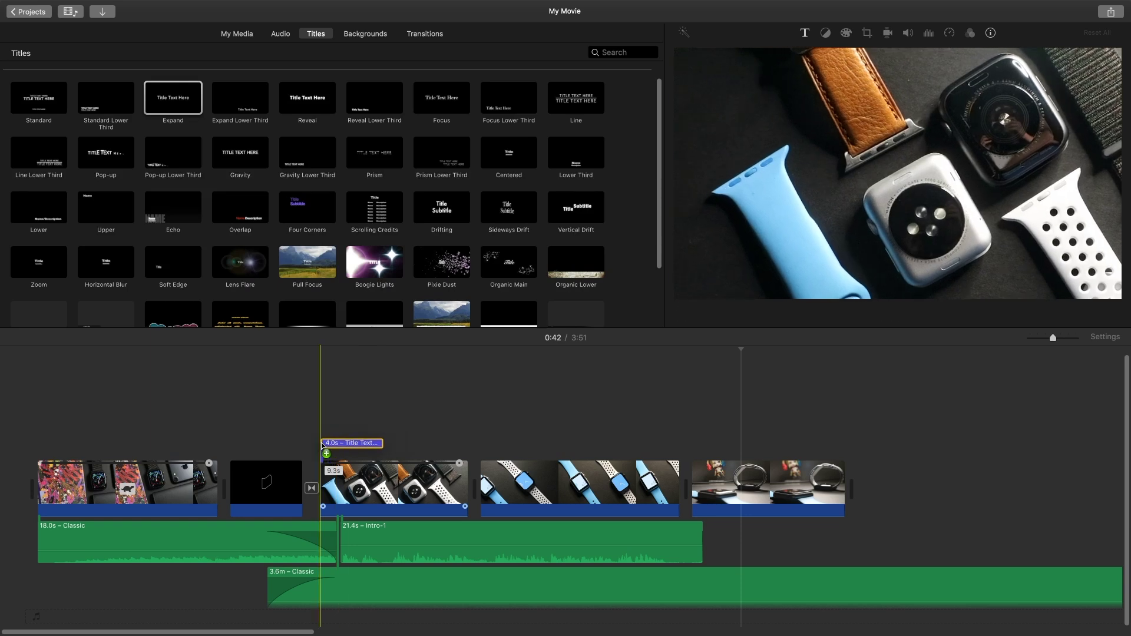
Step: Change the title text to "Apple Watch Series 4" and play it back from the end of the logo clip
{"action": "double_click", "coordinate": [378, 447]}
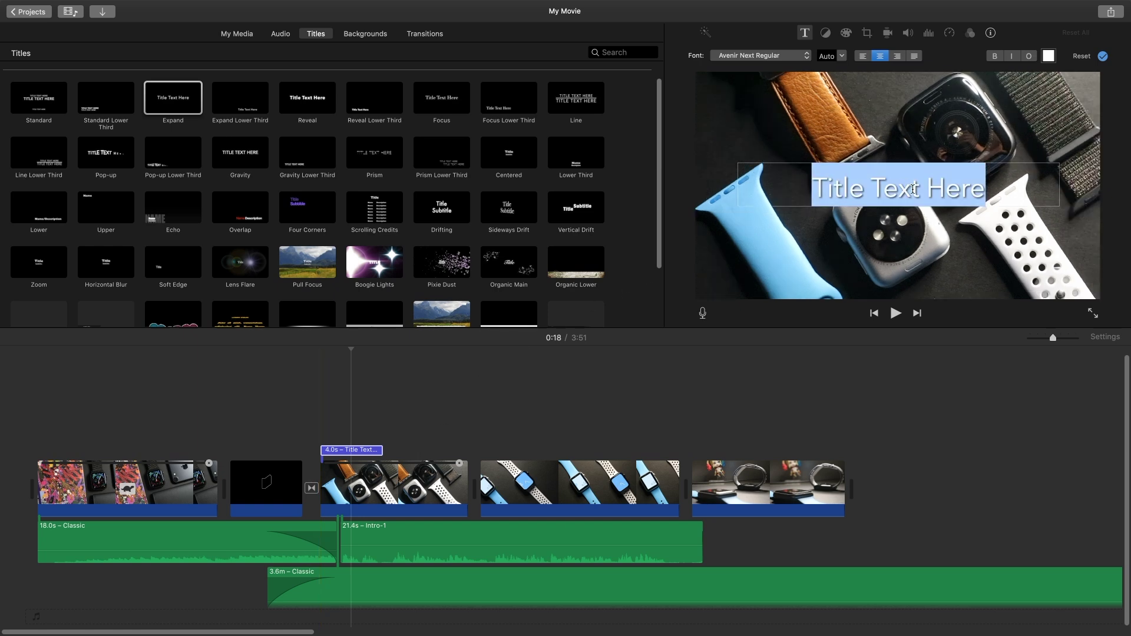
{"action": "type", "text": "Apple Wat"}
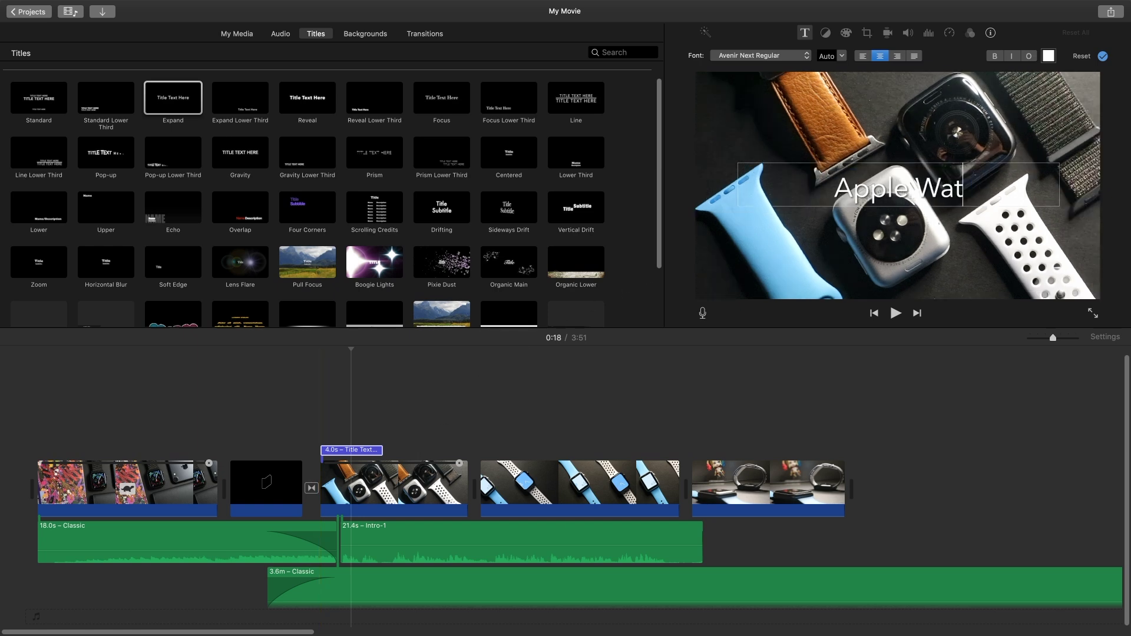
{"action": "type", "text": "ch Series 4"}
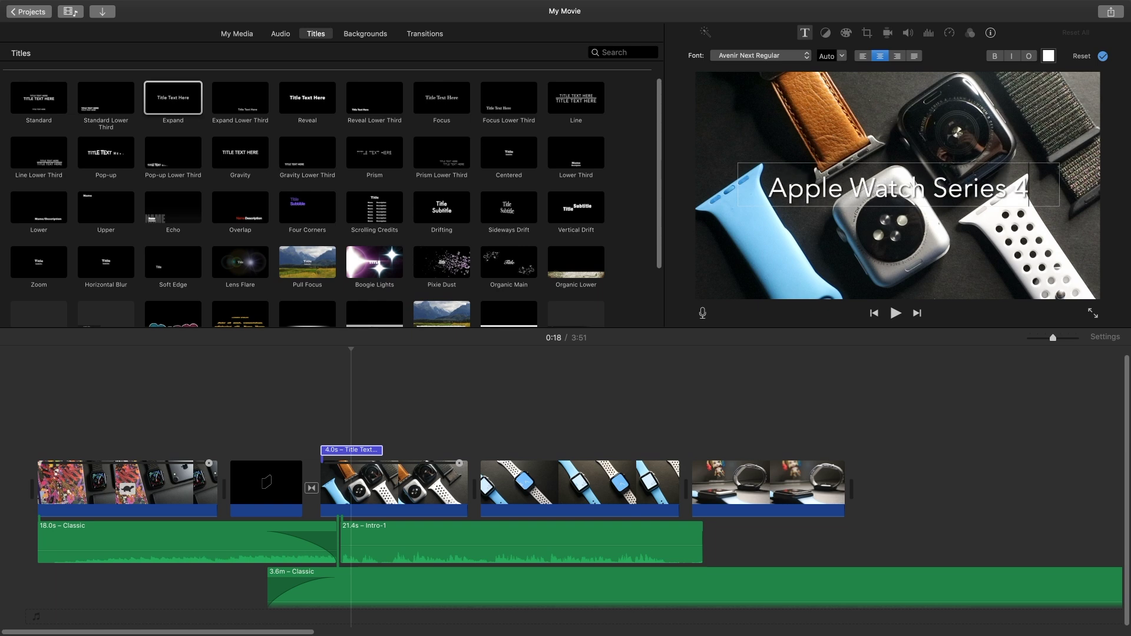
{"action": "left_click", "coordinate": [317, 434]}
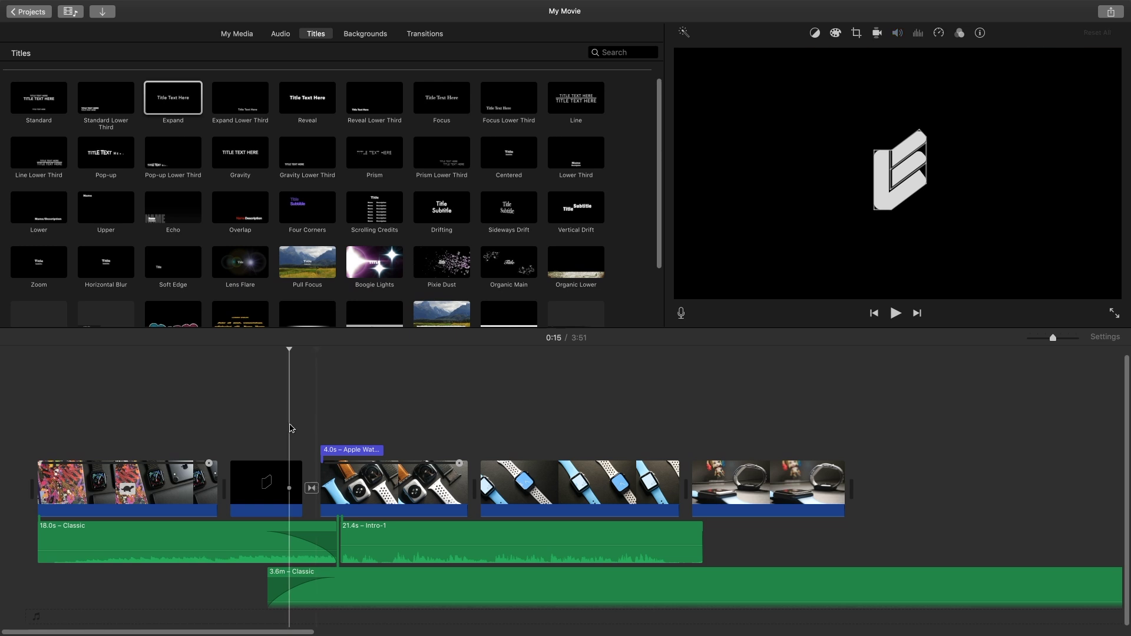
{"action": "key", "text": "space"}
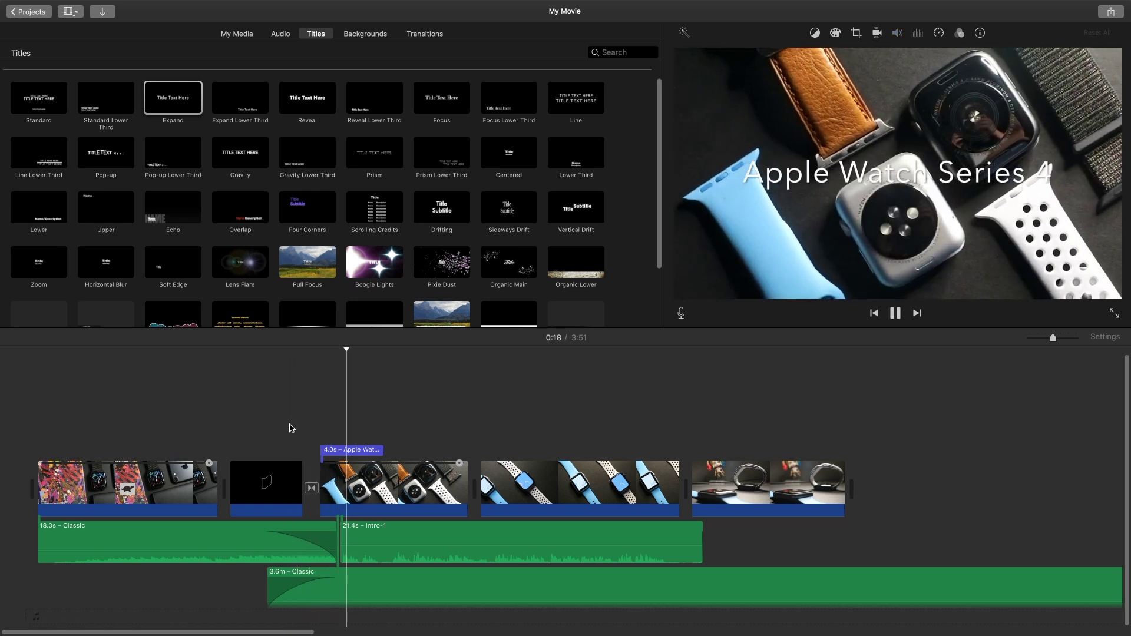
{"action": "key", "text": "space"}
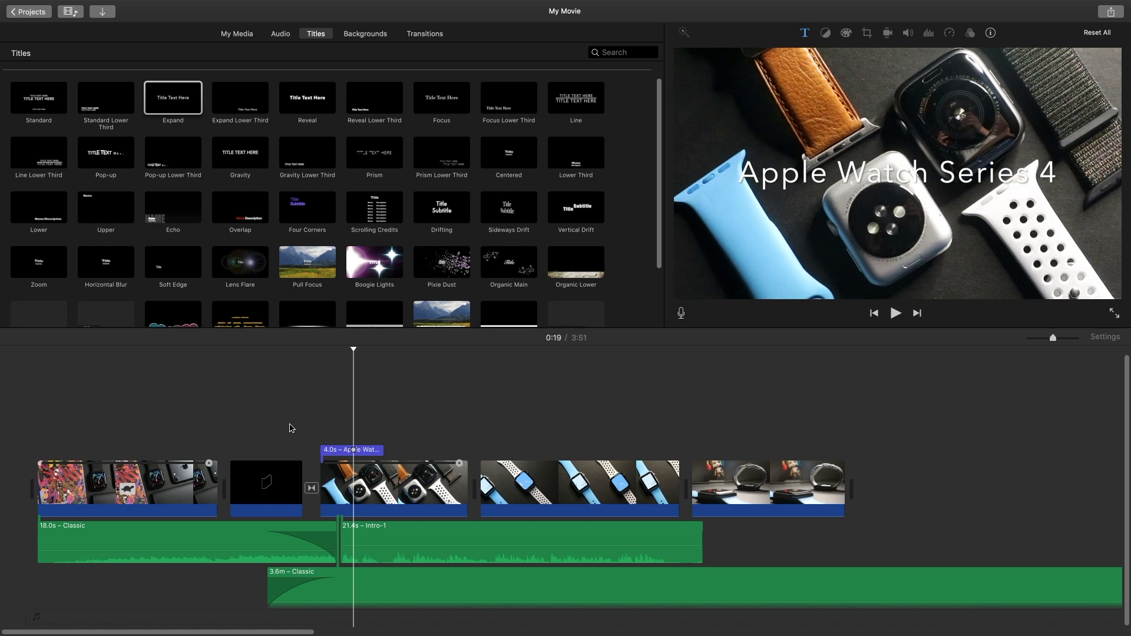
Step: Set the font of the "Apple Watch Series 4" title to Brush Script MT Italic and play it back
{"action": "left_click", "coordinate": [361, 450]}
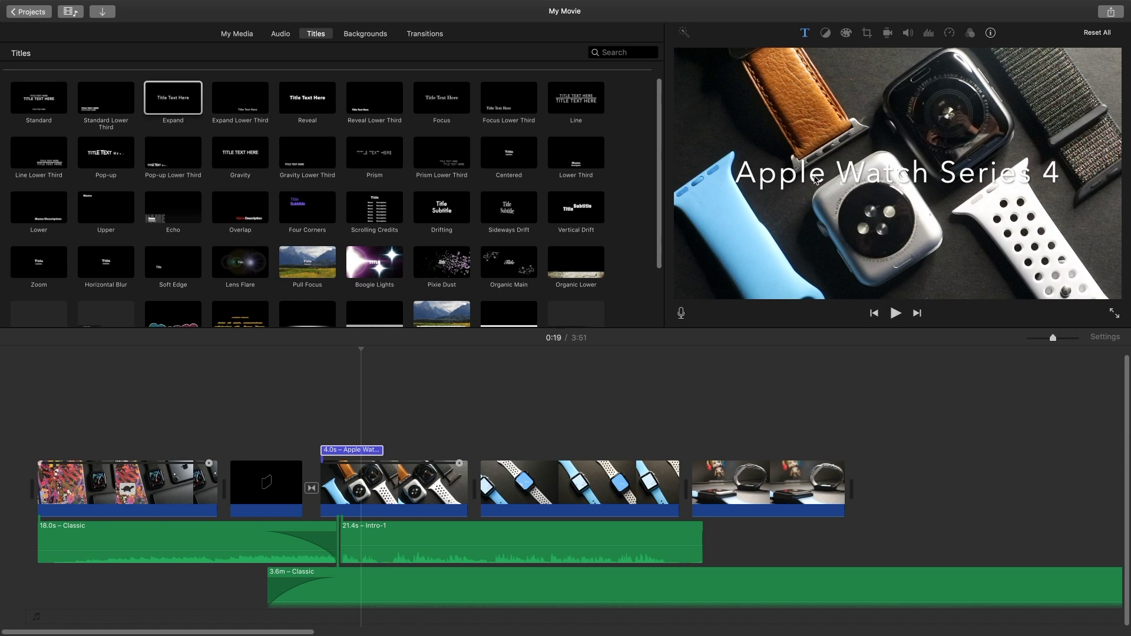
{"action": "left_click", "coordinate": [815, 179]}
{"action": "left_click", "coordinate": [818, 180]}
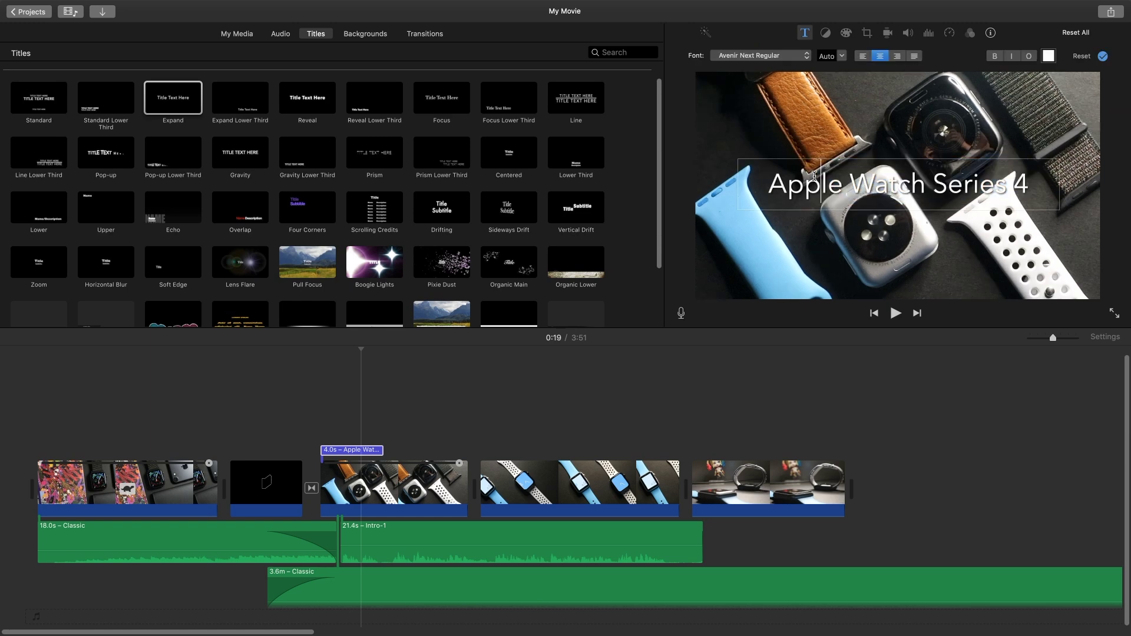
{"action": "key", "text": "super+a"}
{"action": "left_click", "coordinate": [777, 56]}
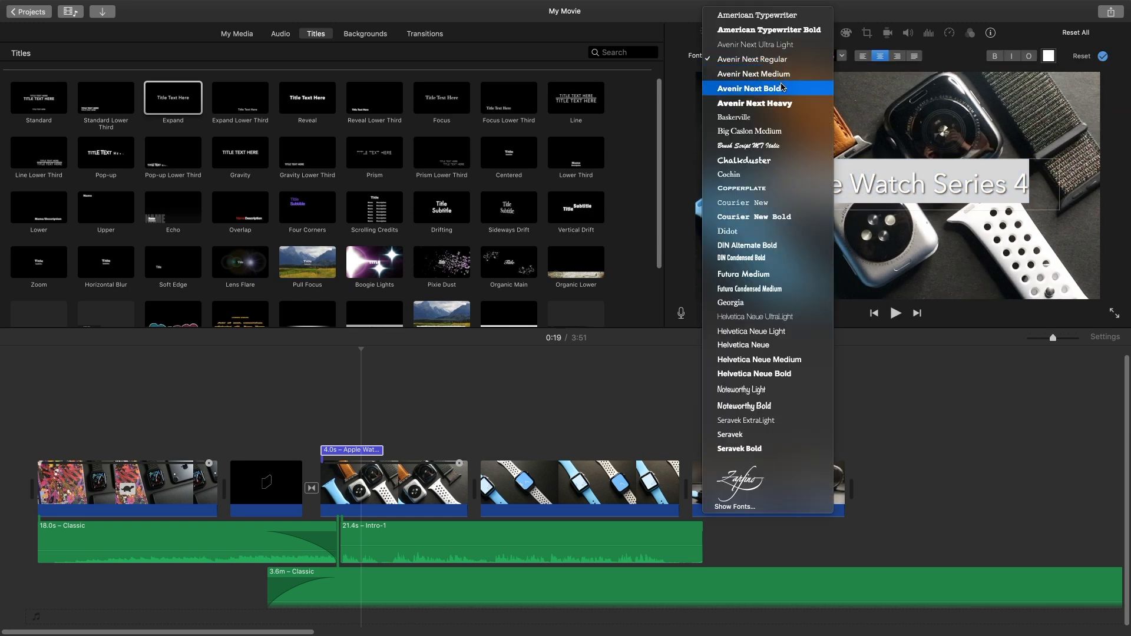
{"action": "left_click", "coordinate": [782, 146]}
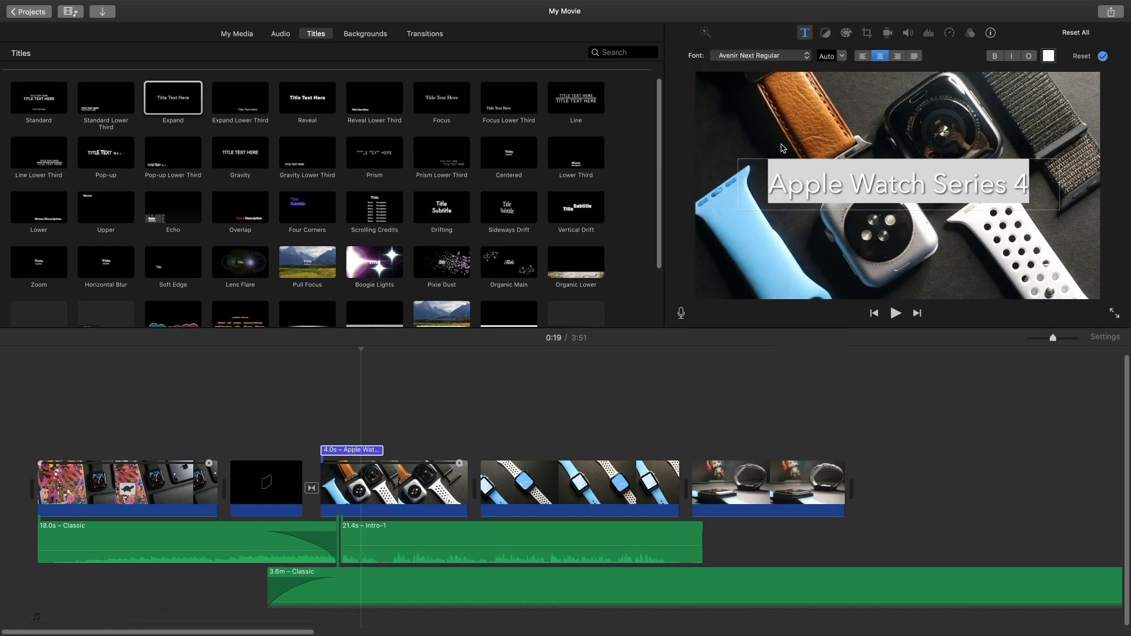
{"action": "left_click", "coordinate": [827, 171]}
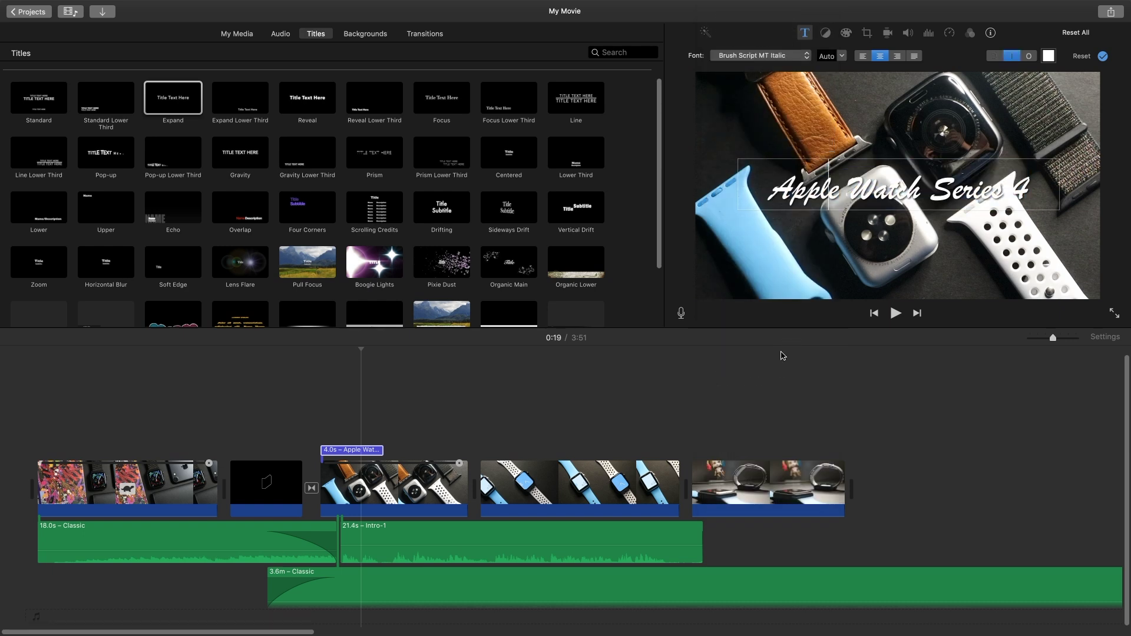
{"action": "left_click", "coordinate": [328, 395]}
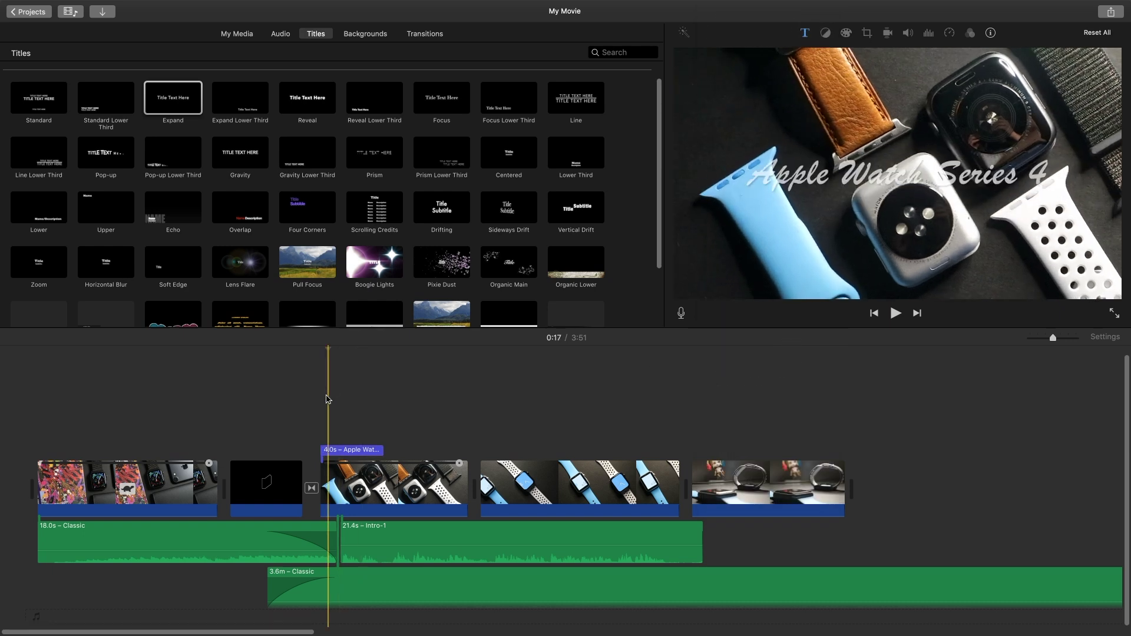
{"action": "key", "text": "space"}
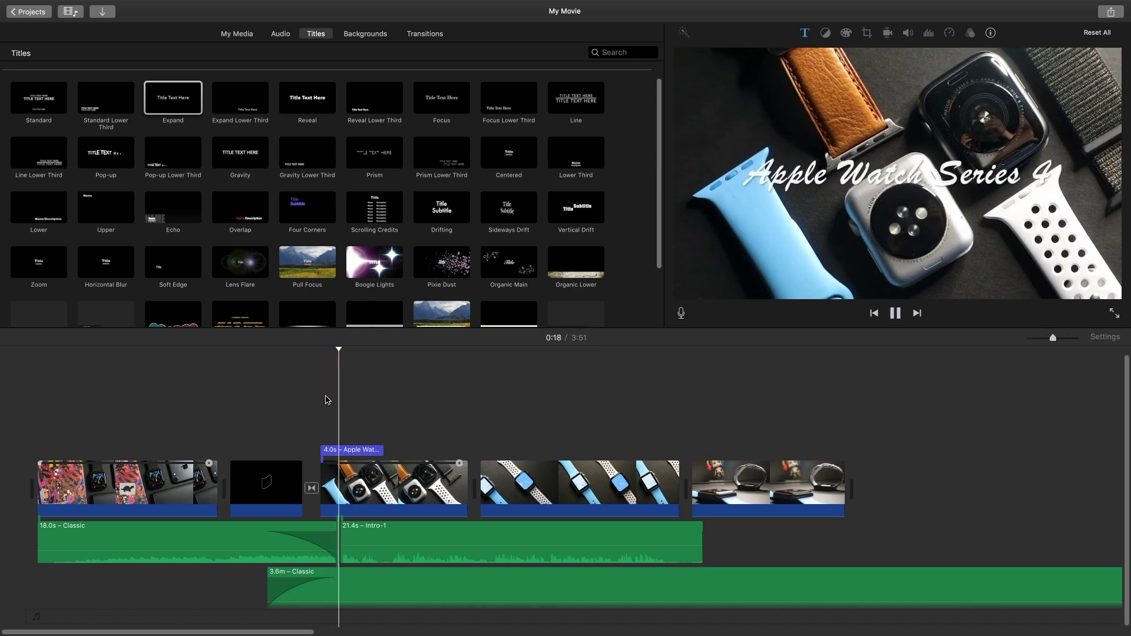
Step: Change the "Apple Watch Series 4" title's text colour to black and play it back from the end of the logo clip
{"action": "left_click", "coordinate": [346, 463]}
{"action": "left_click", "coordinate": [347, 451]}
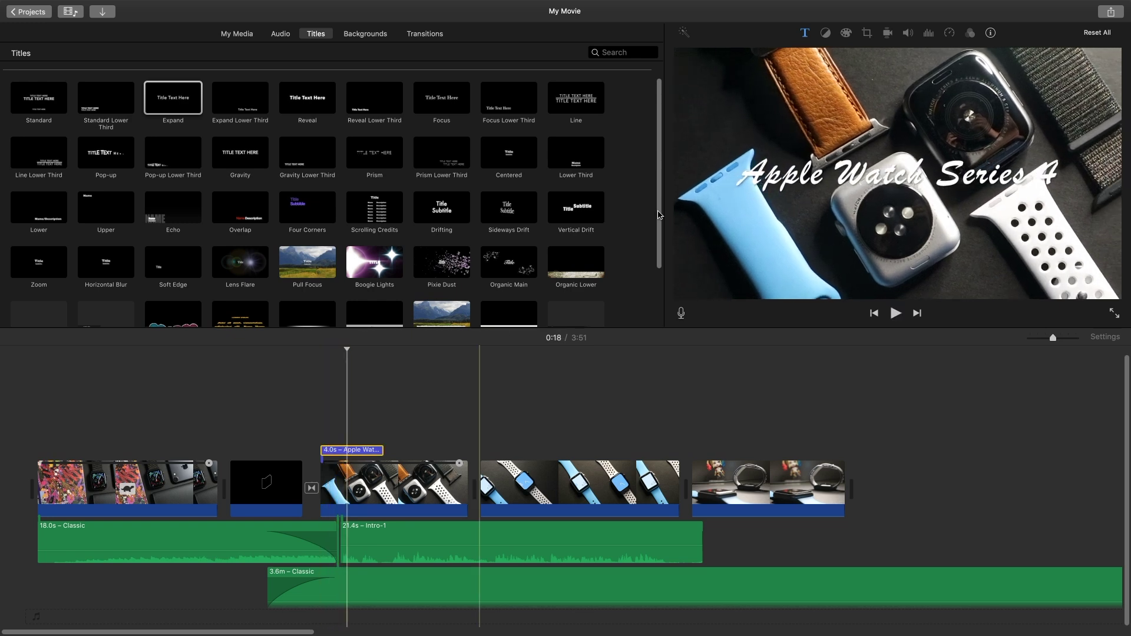
{"action": "double_click", "coordinate": [799, 184]}
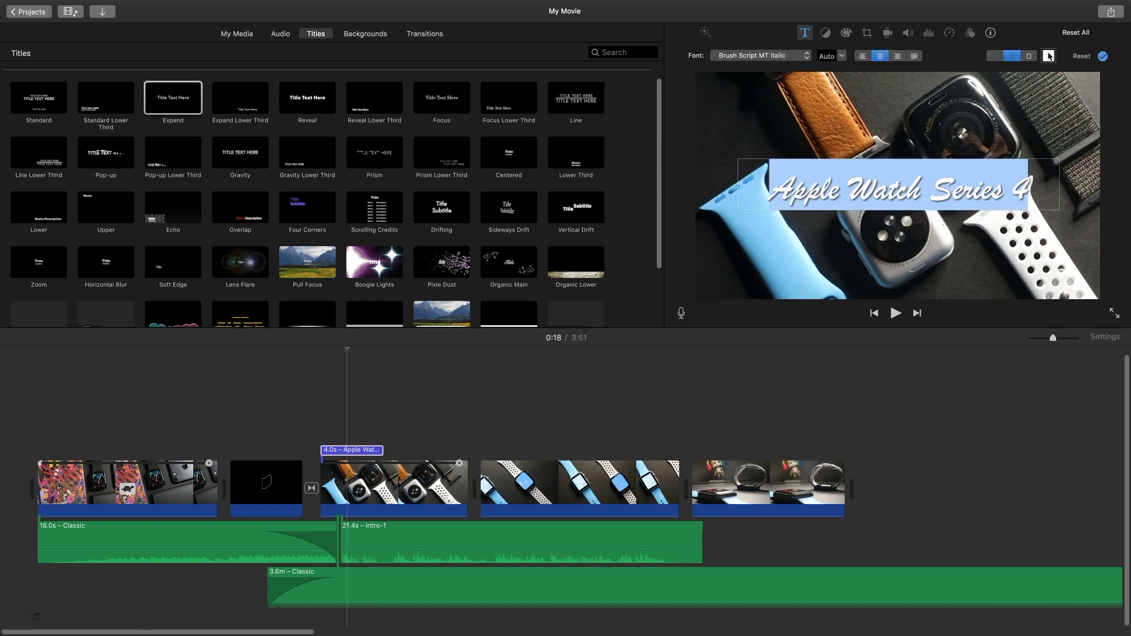
{"action": "left_click", "coordinate": [1048, 55]}
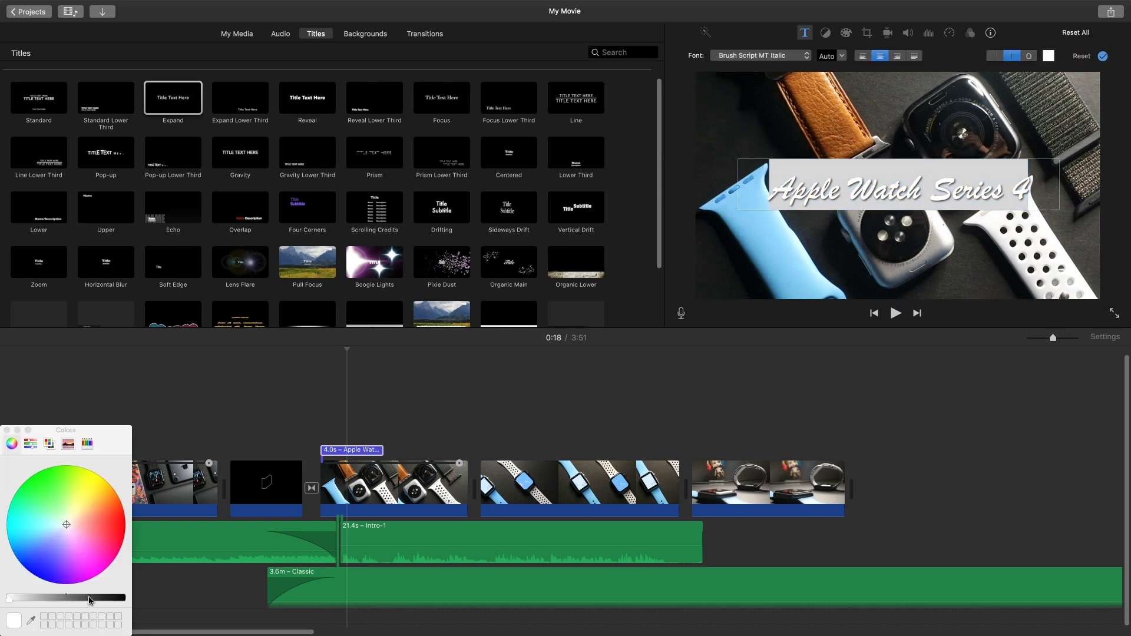
{"action": "left_click", "coordinate": [122, 599]}
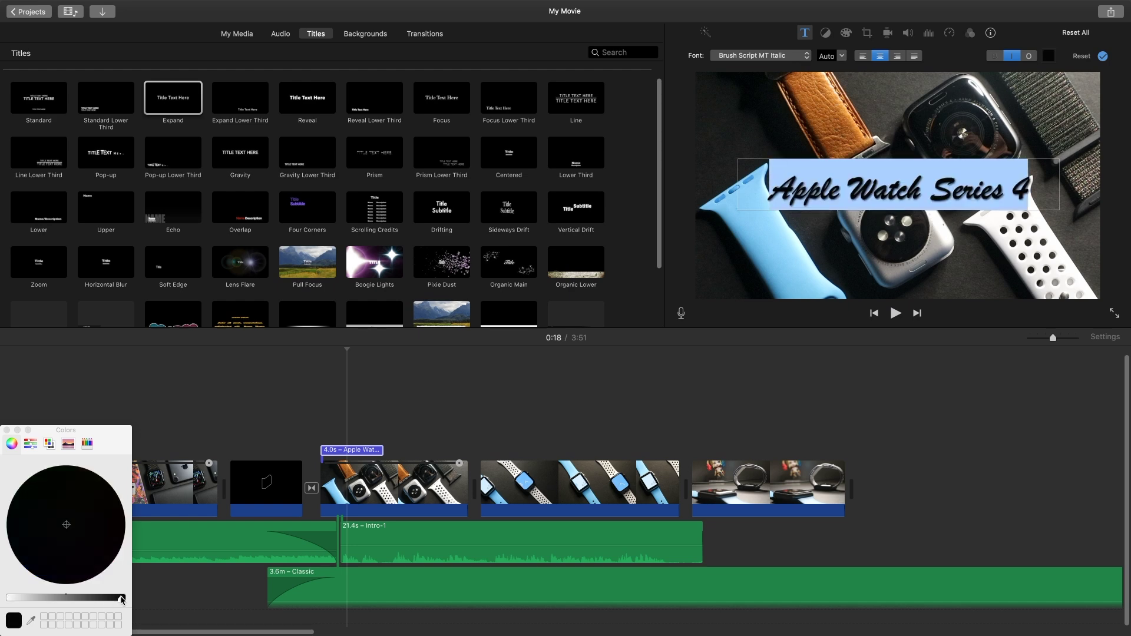
{"action": "left_click", "coordinate": [6, 430]}
{"action": "left_click", "coordinate": [293, 428]}
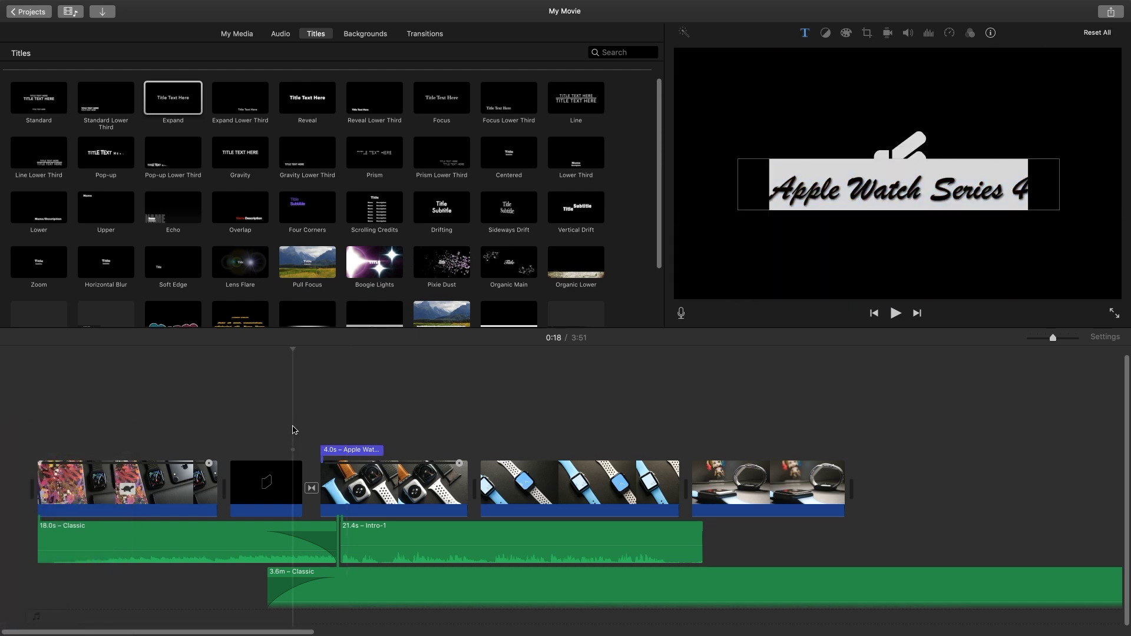
{"action": "key", "text": "space"}
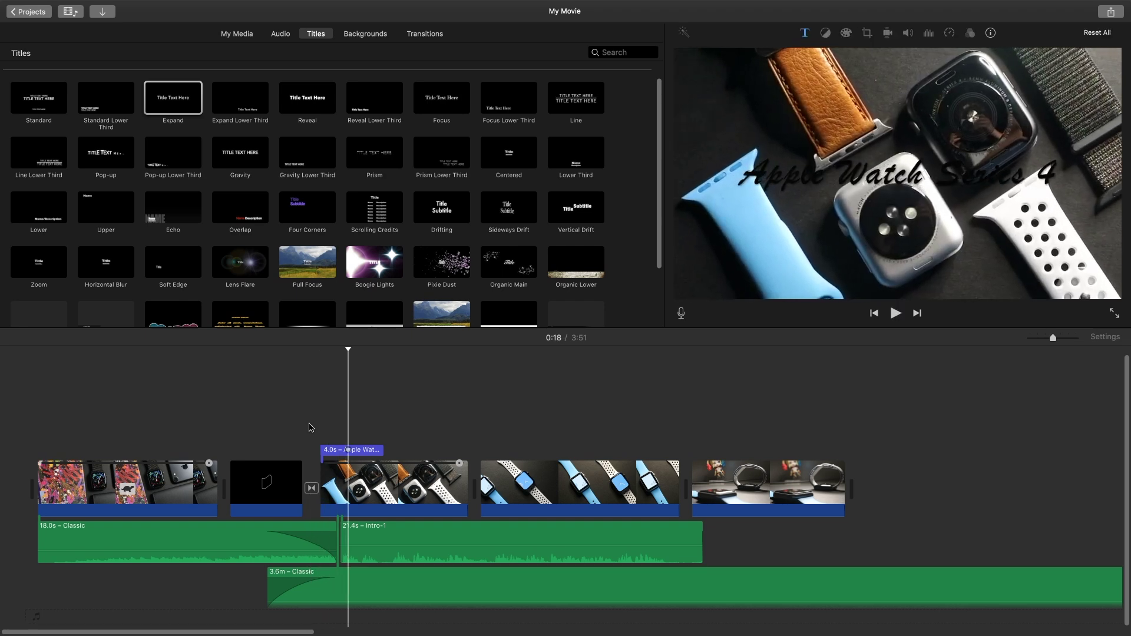
Step: Open the title text for editing and display the available transitions
{"action": "left_click", "coordinate": [740, 163]}
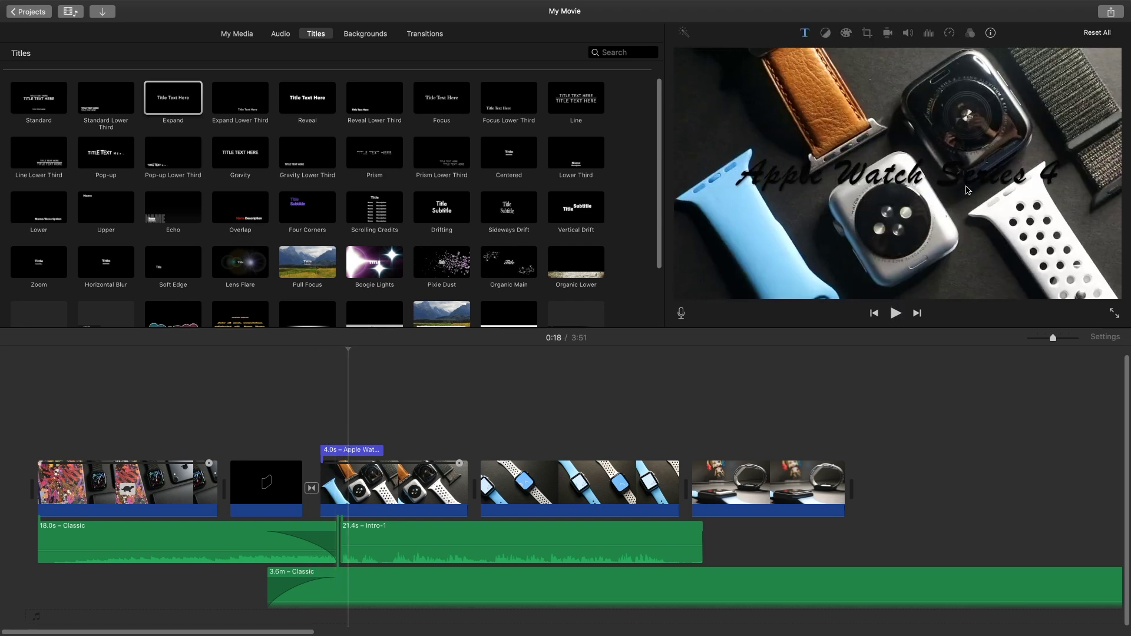
{"action": "double_click", "coordinate": [871, 174]}
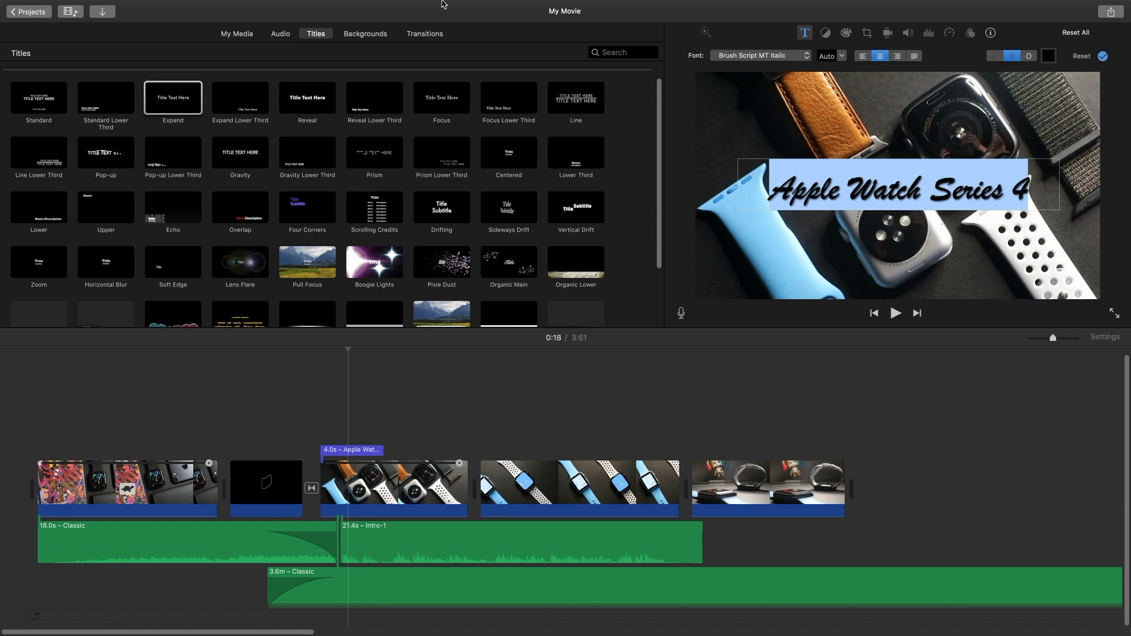
{"action": "left_click", "coordinate": [445, 38]}
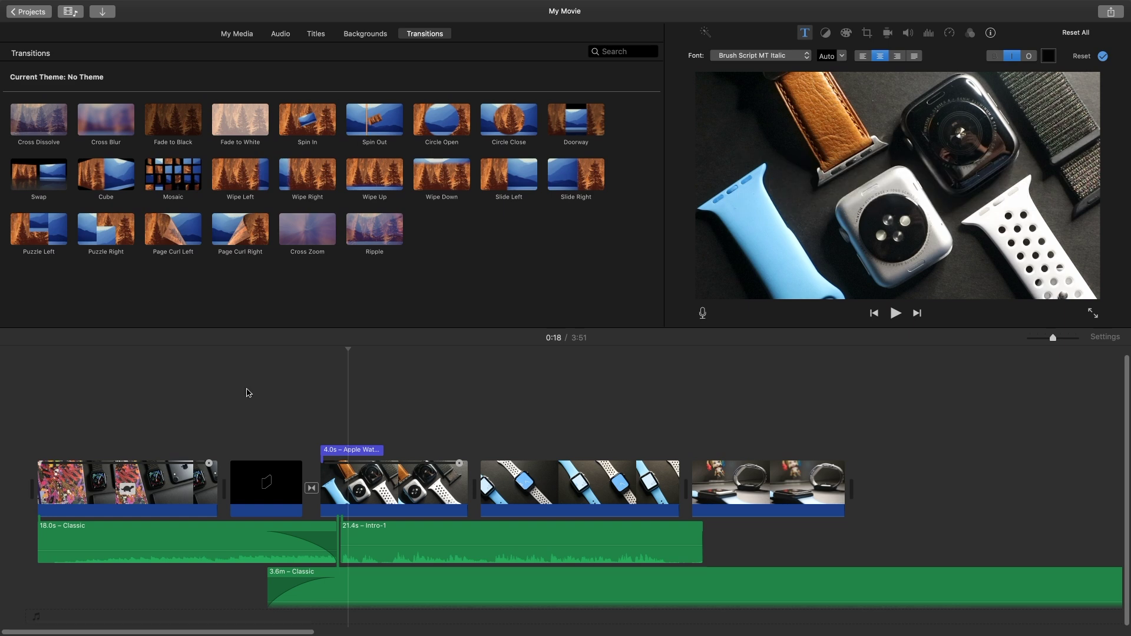
{"action": "left_click", "coordinate": [361, 448]}
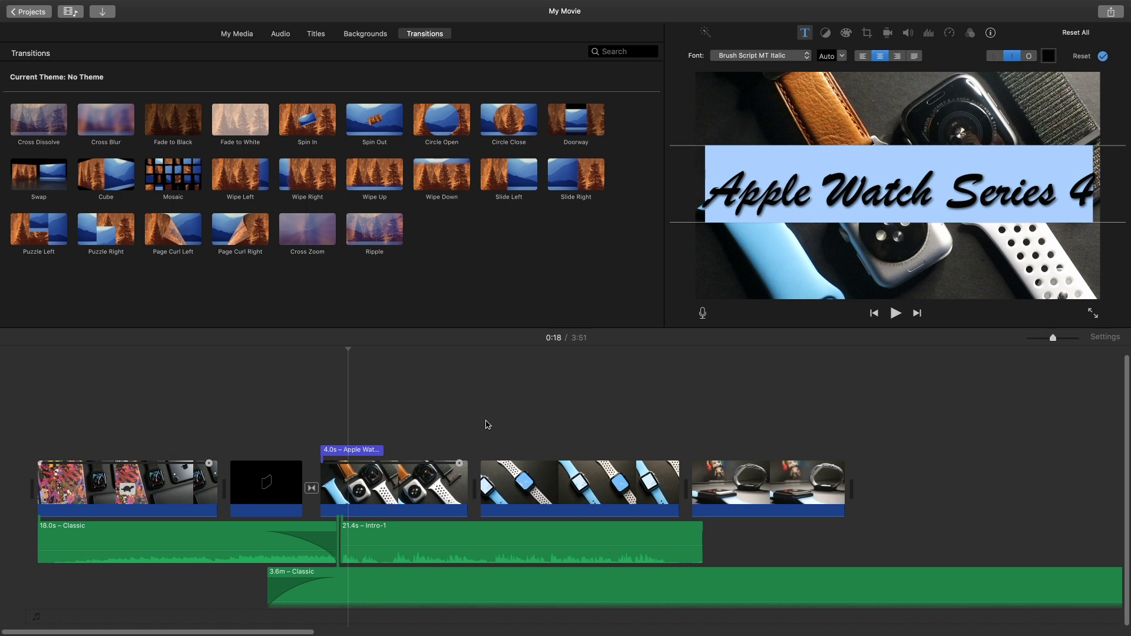
Step: Copy the clip of the two watches and paste the duplicate directly after the original
{"action": "left_click", "coordinate": [617, 482]}
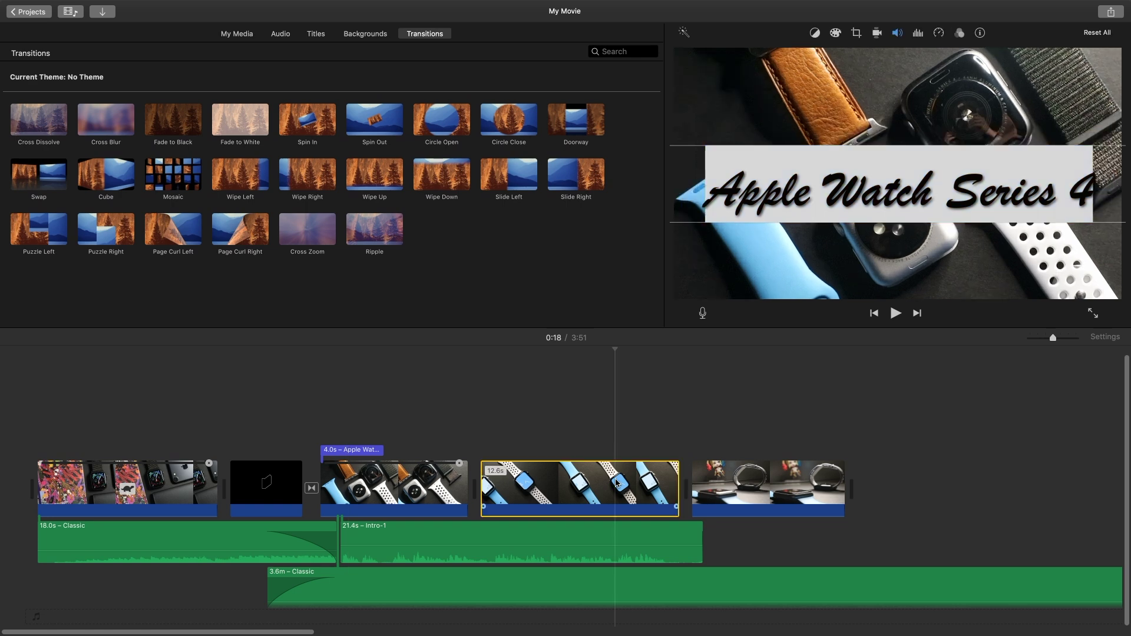
{"action": "left_click", "coordinate": [690, 415]}
{"action": "key", "text": "super+v"}
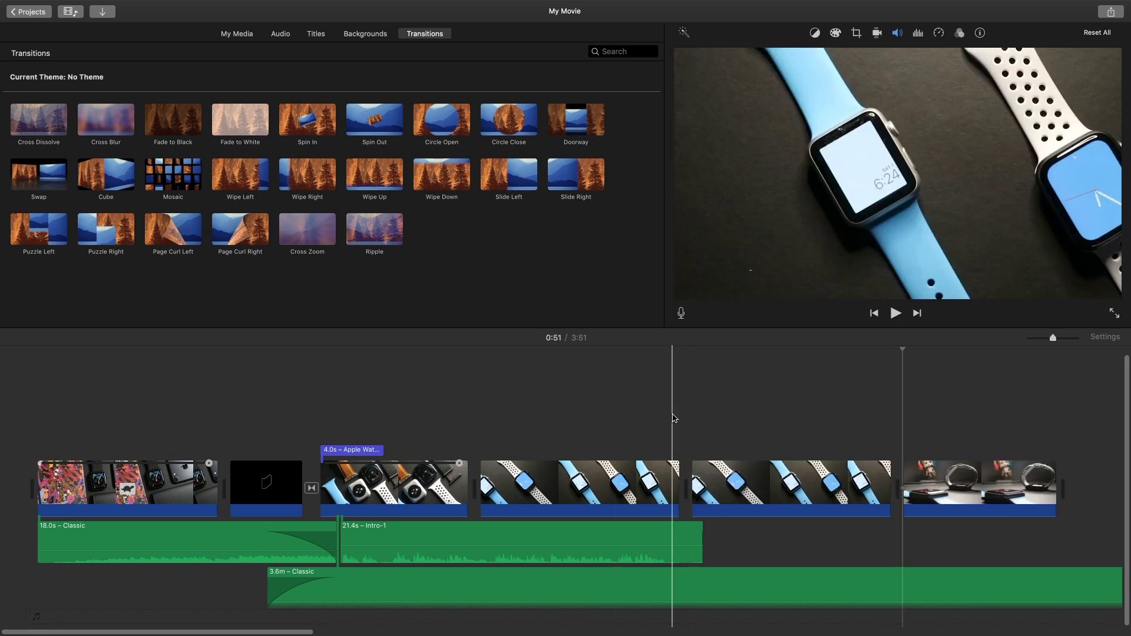
Step: Play across the join between the two-watches clip and its duplicate, and delete the duplicate
{"action": "key", "text": "space"}
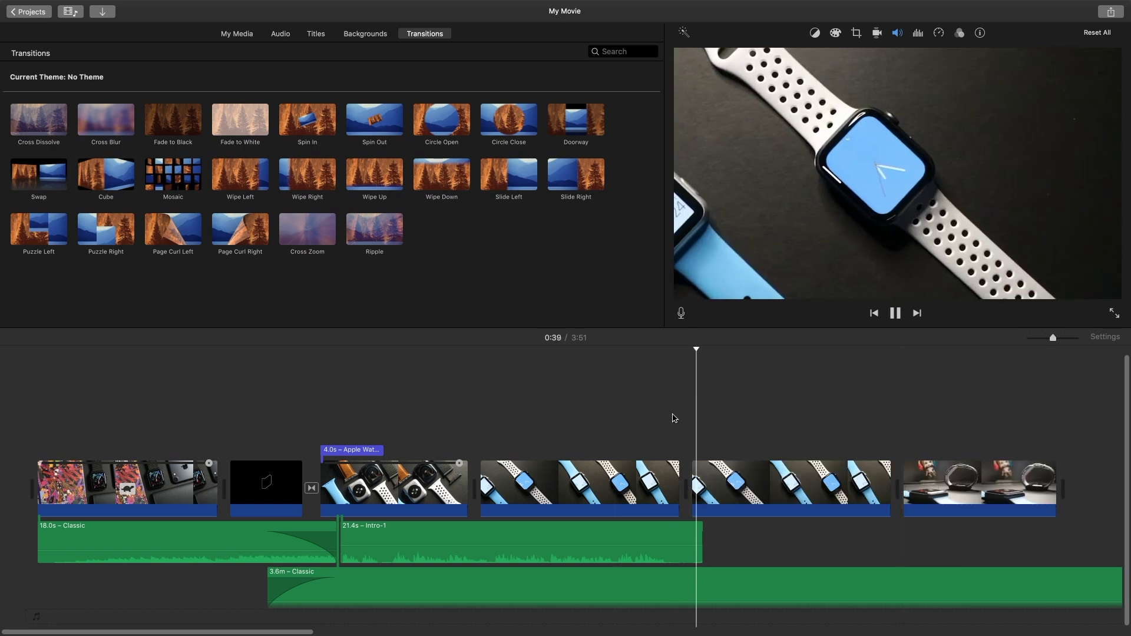
{"action": "left_click", "coordinate": [636, 416]}
{"action": "left_click", "coordinate": [573, 421]}
{"action": "key", "text": "space"}
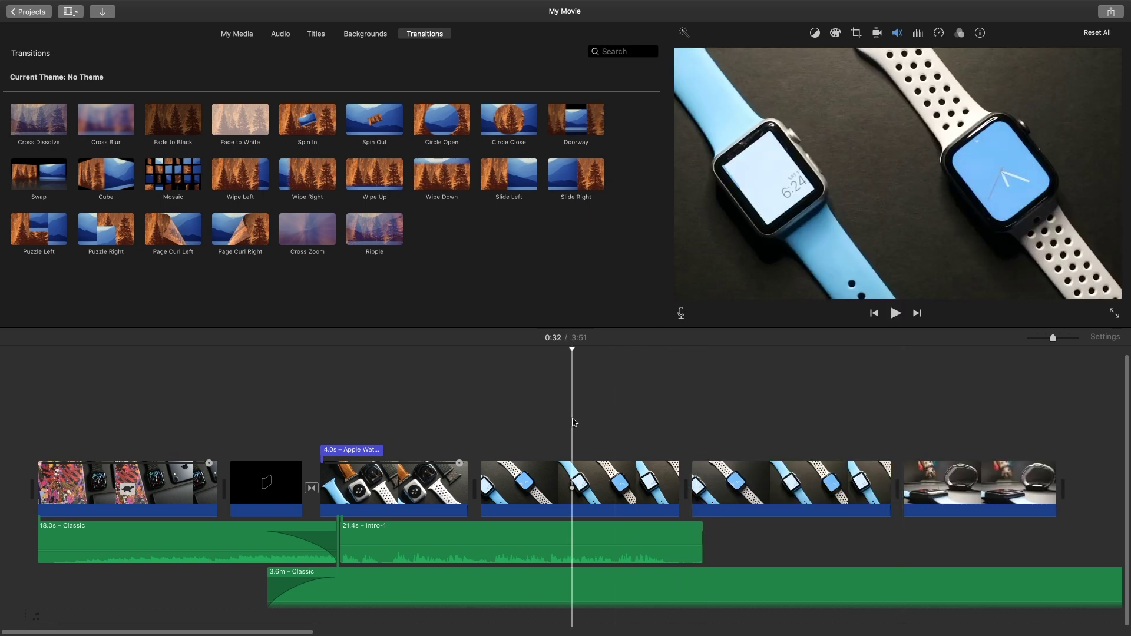
{"action": "key", "text": "space"}
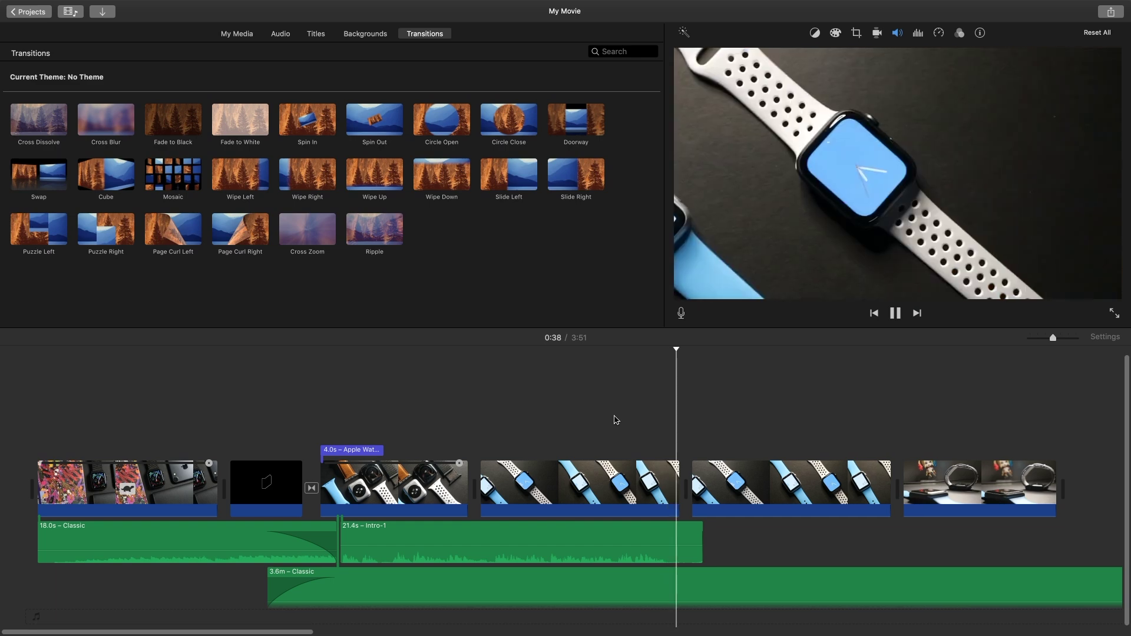
{"action": "key", "text": "space"}
{"action": "left_click", "coordinate": [743, 474]}
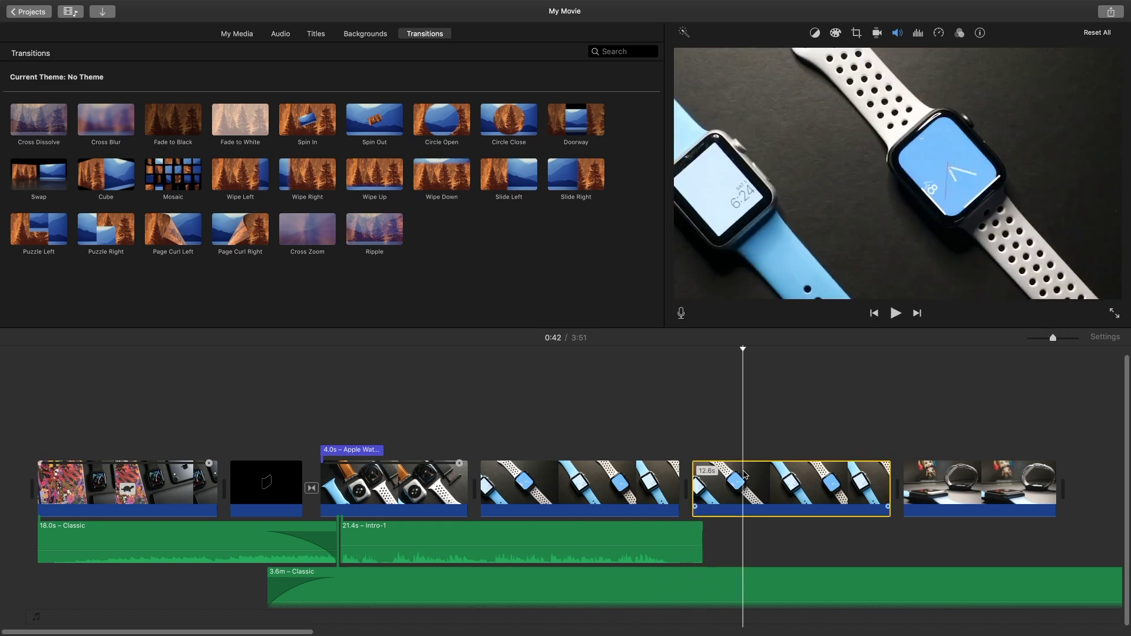
{"action": "key", "text": "Delete"}
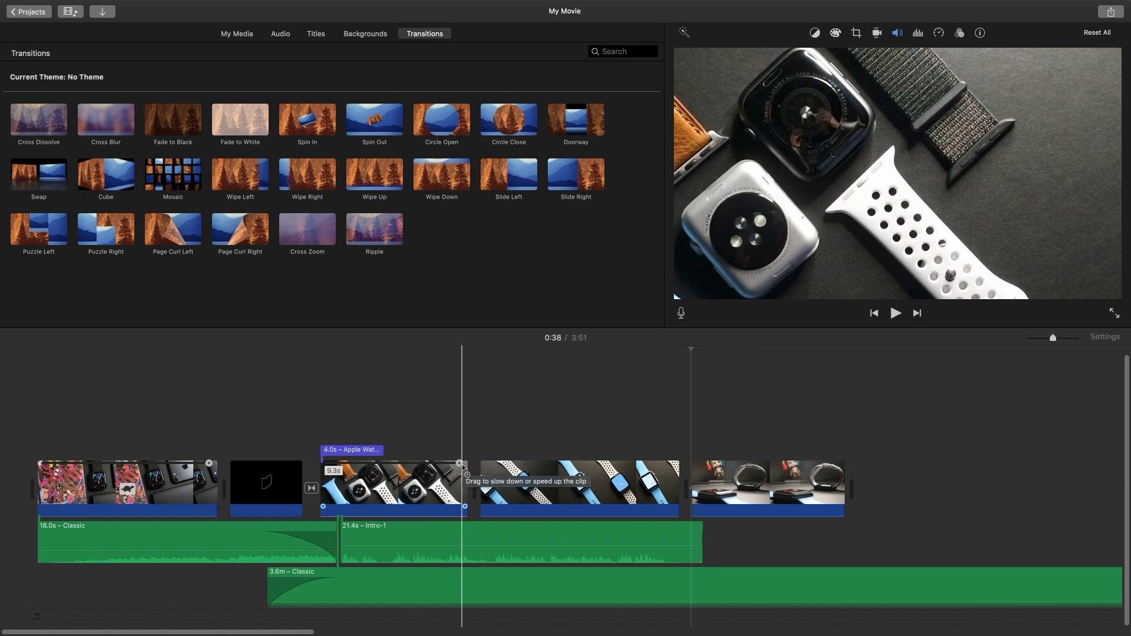
Step: Try speeding up the watch-straps clip by greatly shortening its duration, and play it back
{"action": "left_click_drag", "start_coordinate": [462, 466], "coordinate": [360, 470]}
{"action": "left_click", "coordinate": [321, 427]}
{"action": "key", "text": "space"}
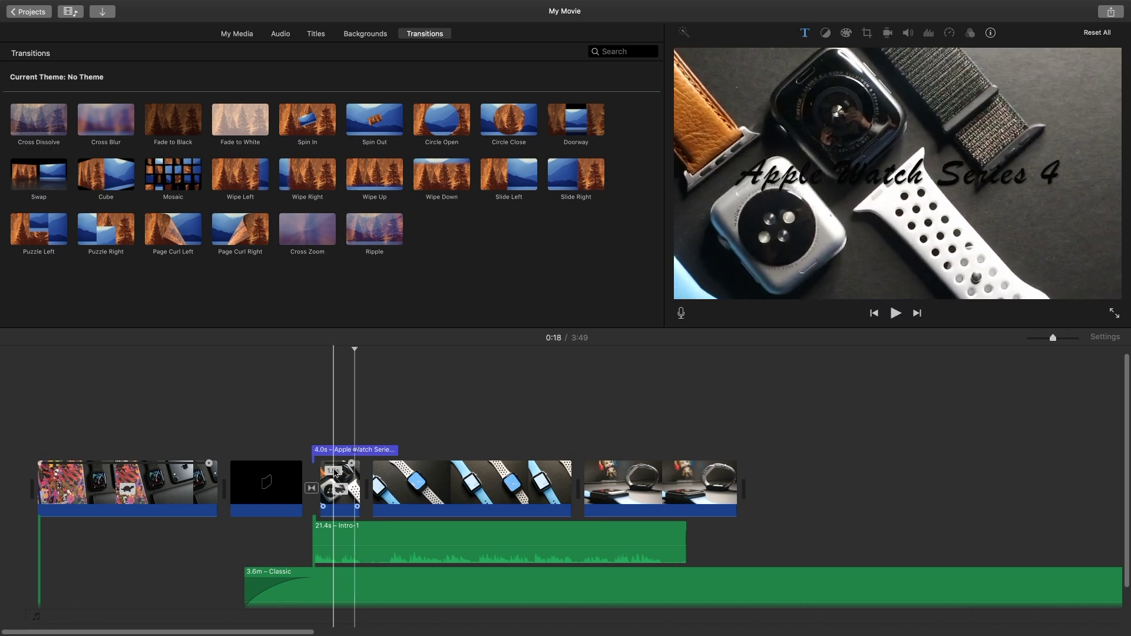
{"action": "key", "text": "super+z"}
Step: Slow down the watch-straps clip by stretching it to about 37.1 s, and play part of it
{"action": "left_click_drag", "start_coordinate": [623, 466], "coordinate": [900, 448]}
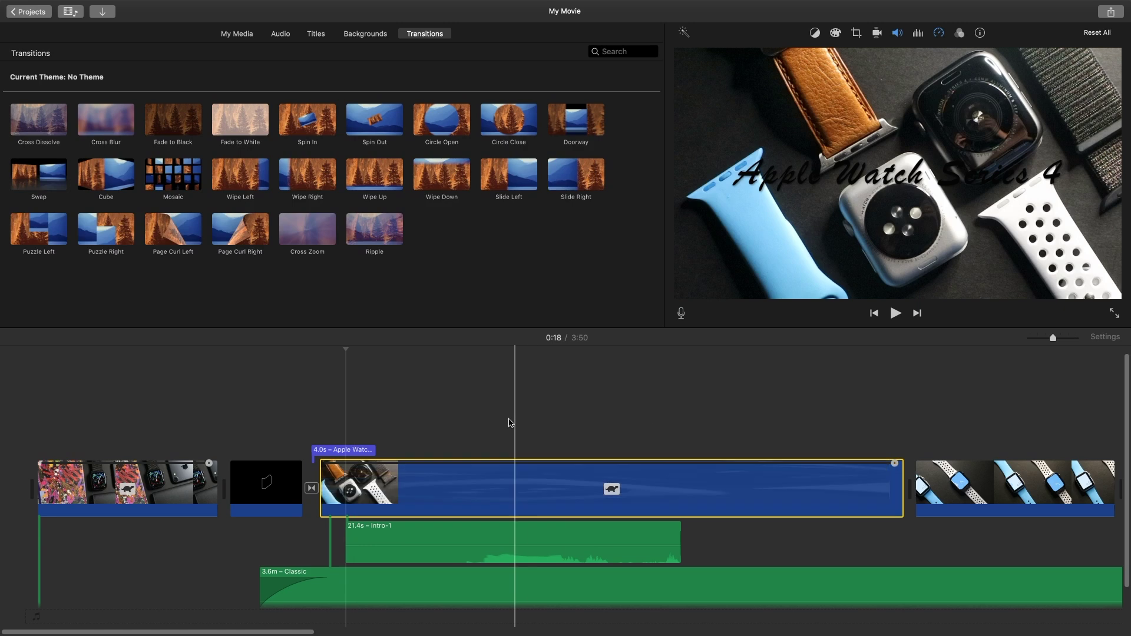
{"action": "left_click", "coordinate": [420, 422]}
{"action": "key", "text": "space"}
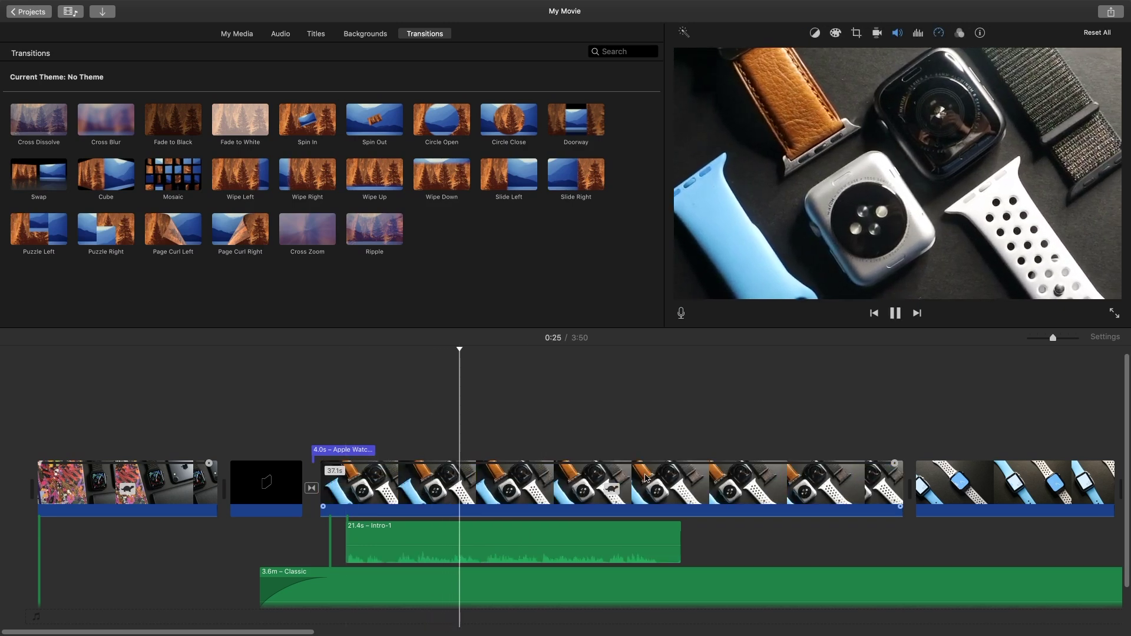
{"action": "key", "text": "space"}
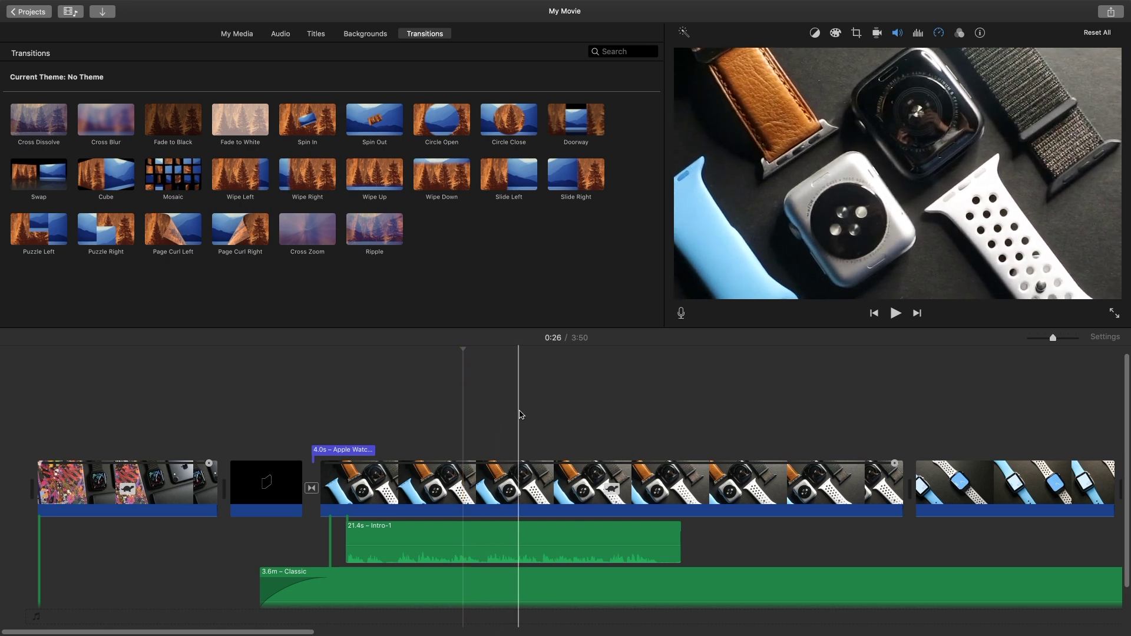
Step: Undo the slow-down and the speed-up of the watch-straps clip
{"action": "key", "text": "Delete"}
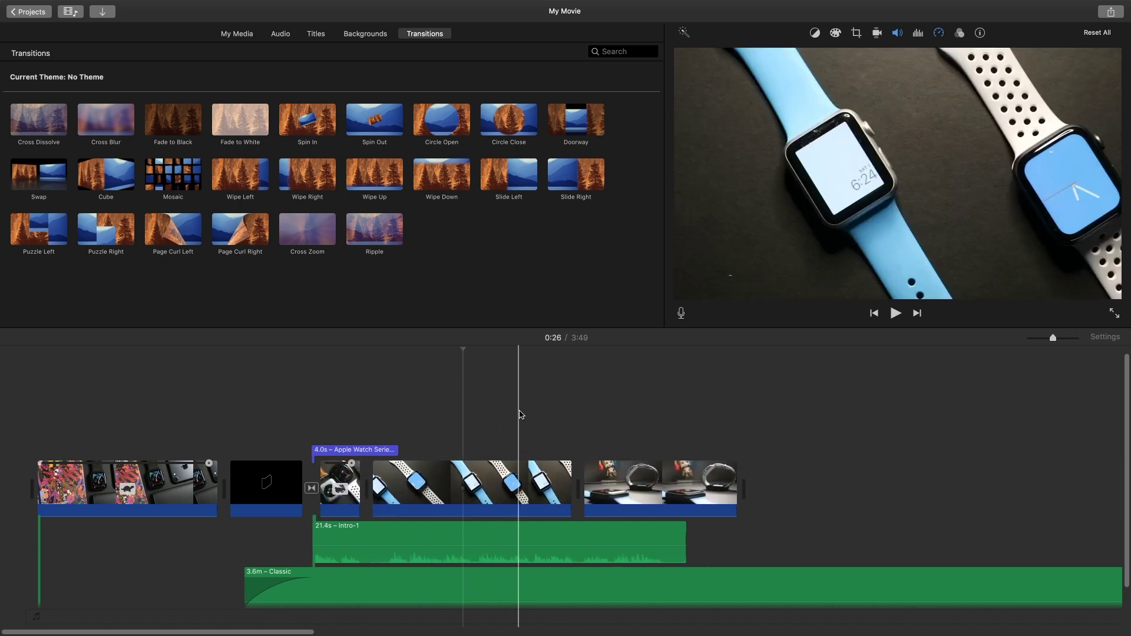
{"action": "scroll", "coordinate": [297, 523], "scroll_direction": "down", "scroll_amount": 2}
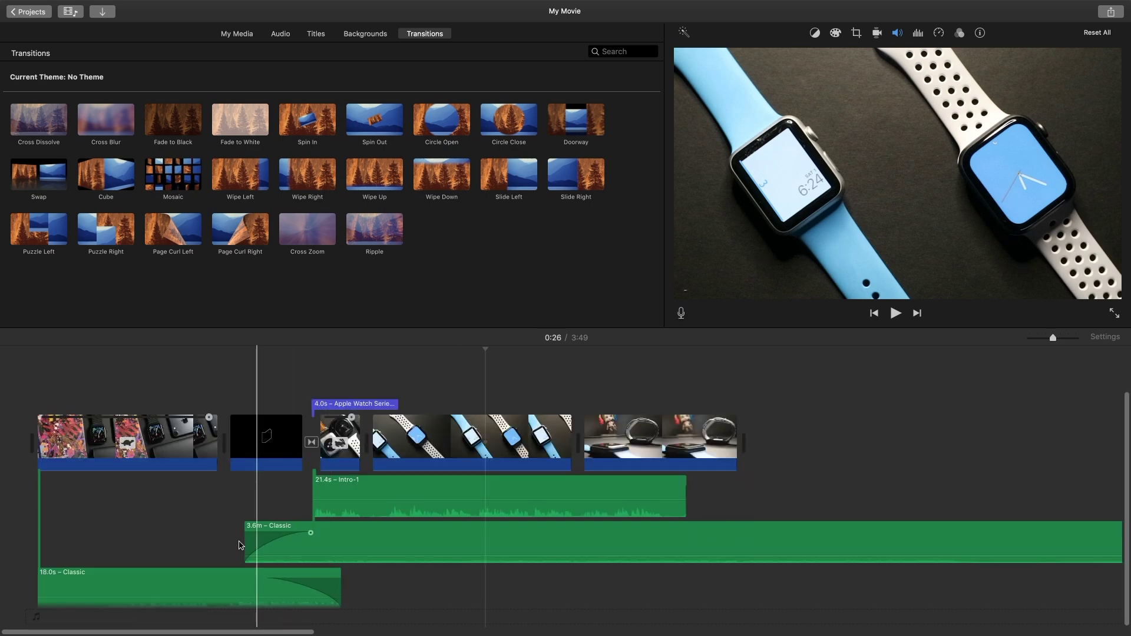
{"action": "key", "text": "super+z"}
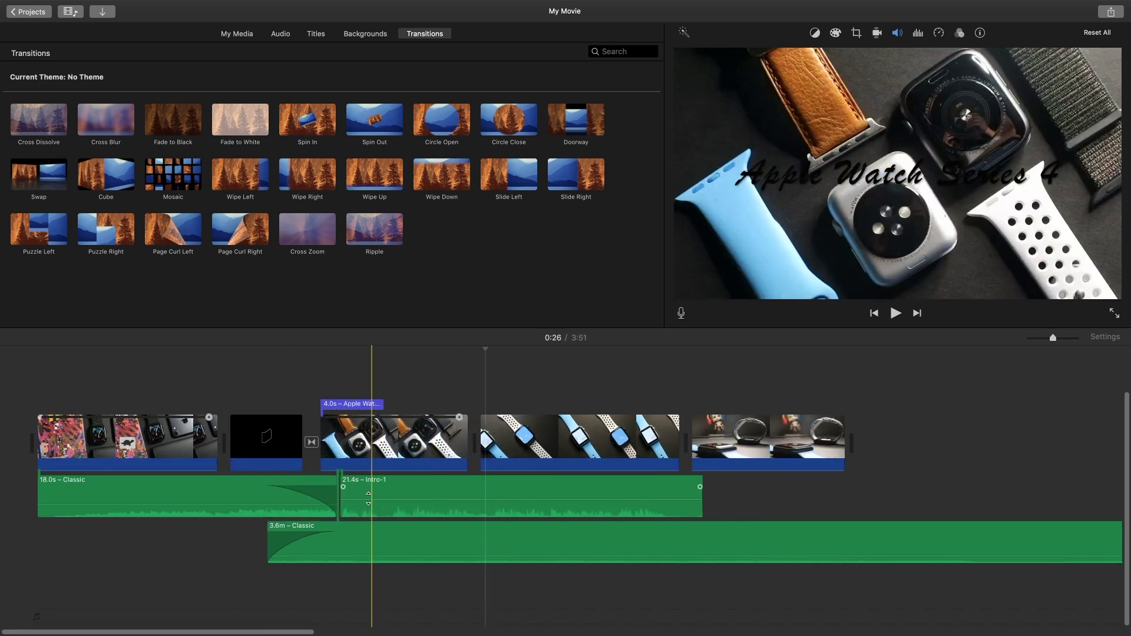
Step: Delete the "Apple Watch Series 4" title above the watch-straps clip and stop playback at about 0:40
{"action": "left_click", "coordinate": [344, 406]}
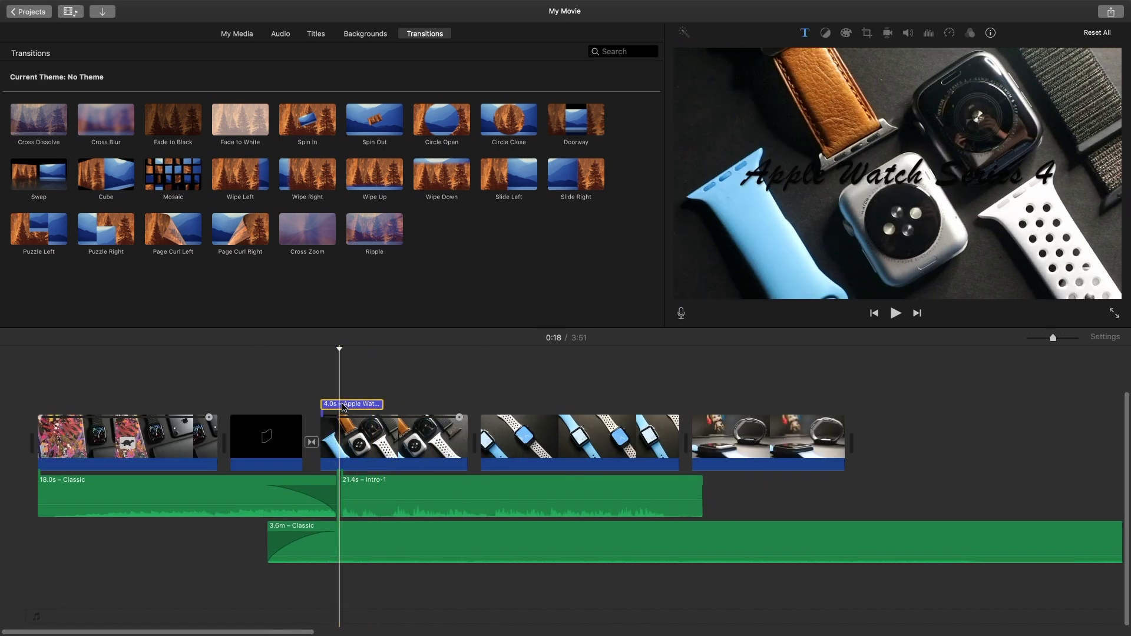
{"action": "key", "text": "Delete"}
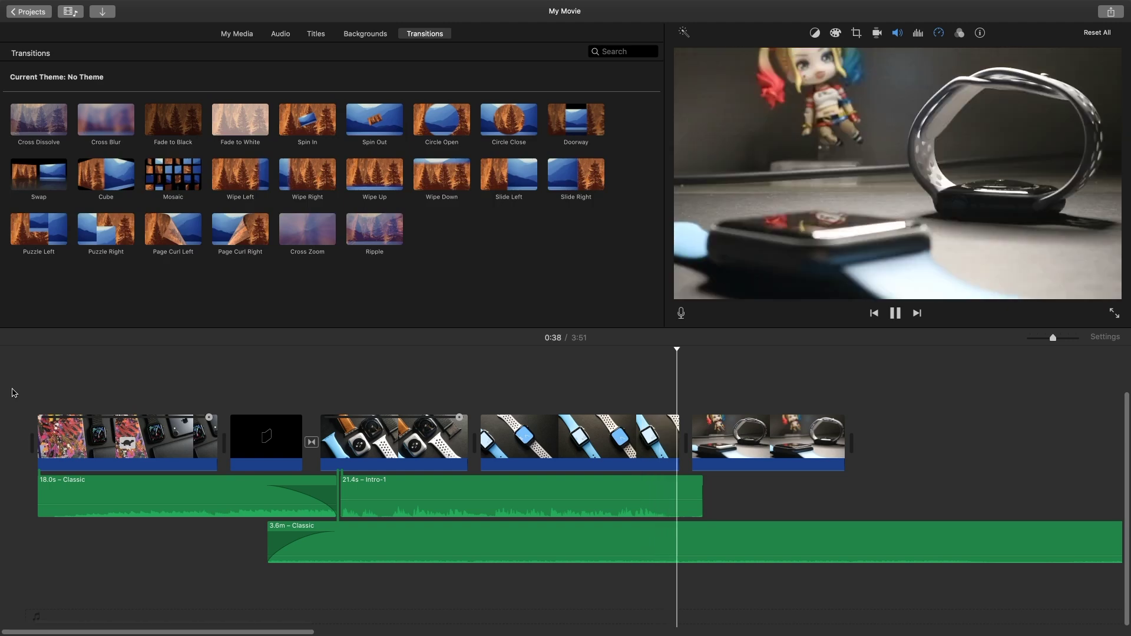
{"action": "key", "text": "space"}
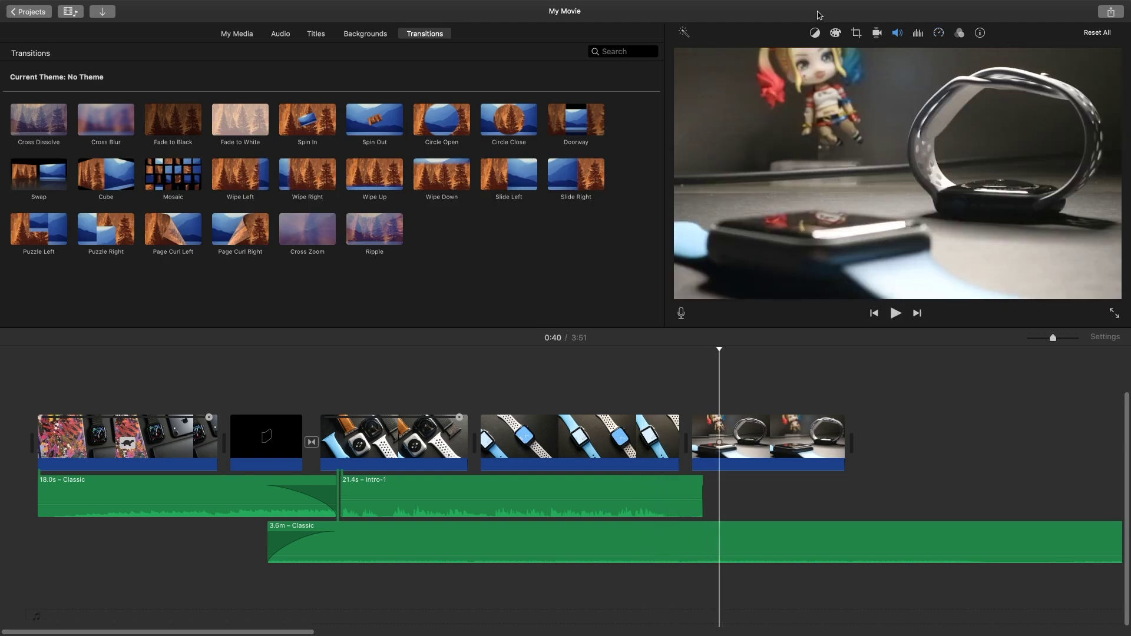
{"action": "mouse_move", "coordinate": [781, 5]}
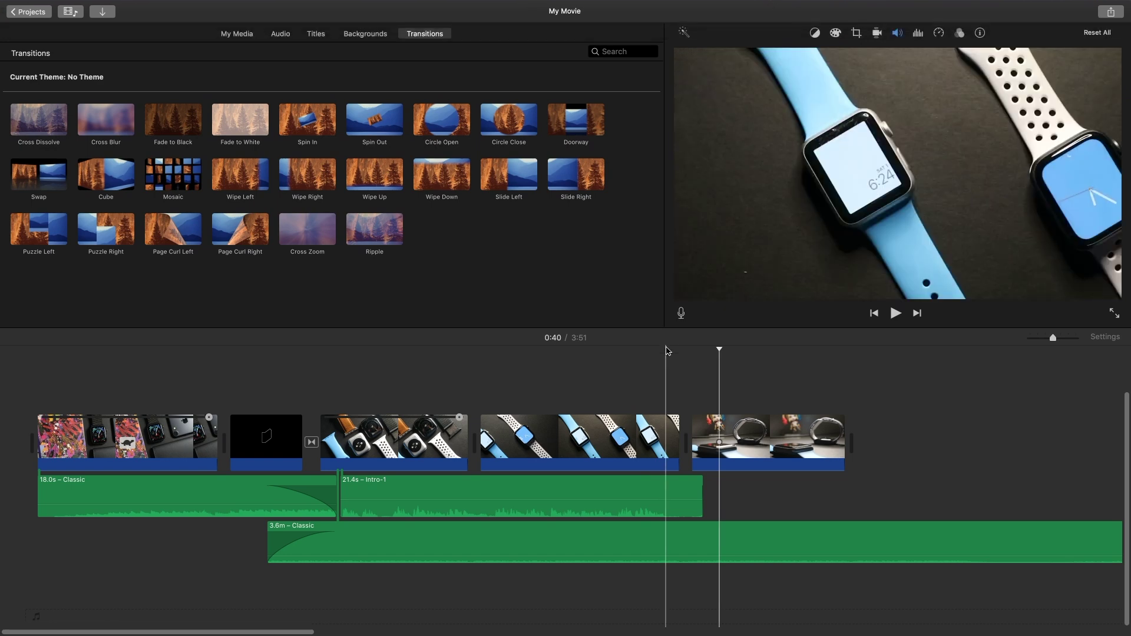